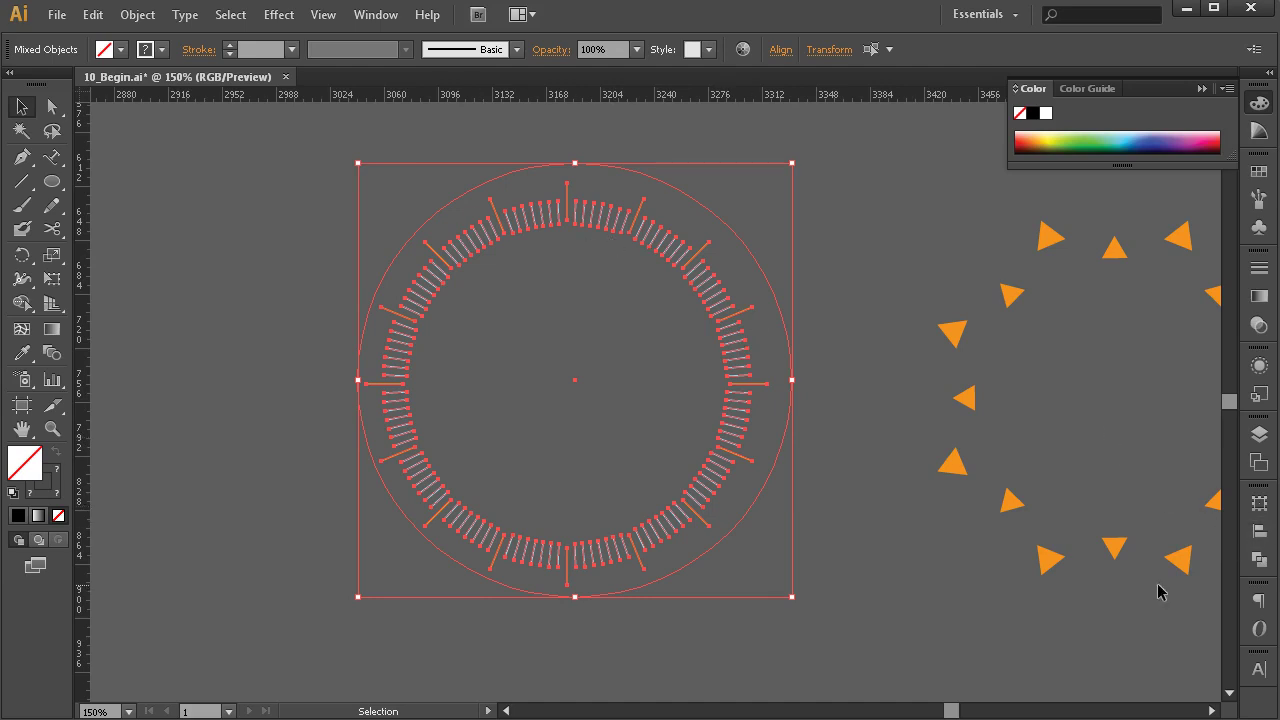
# Step: Centre the text circle and the dial's tick marks on each other both horizontally and vertically
pyautogui.click(1260, 532)
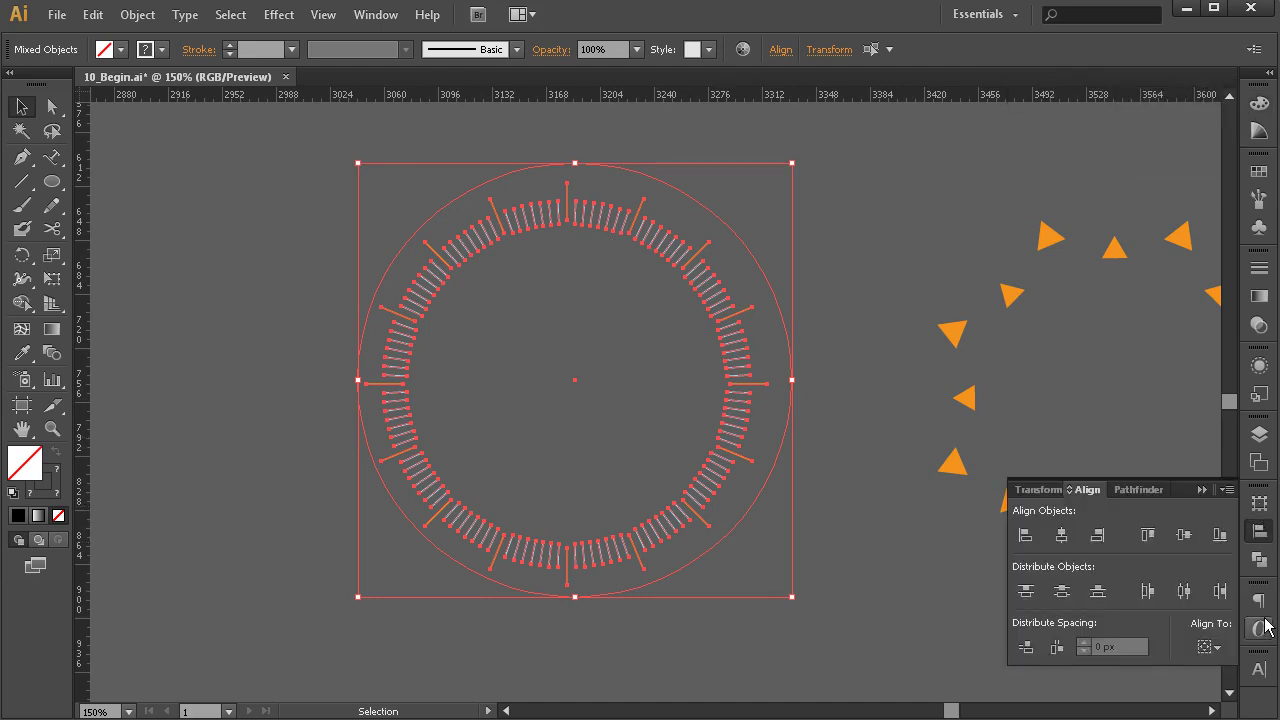
pyautogui.click(1062, 537)
pyautogui.click(1184, 535)
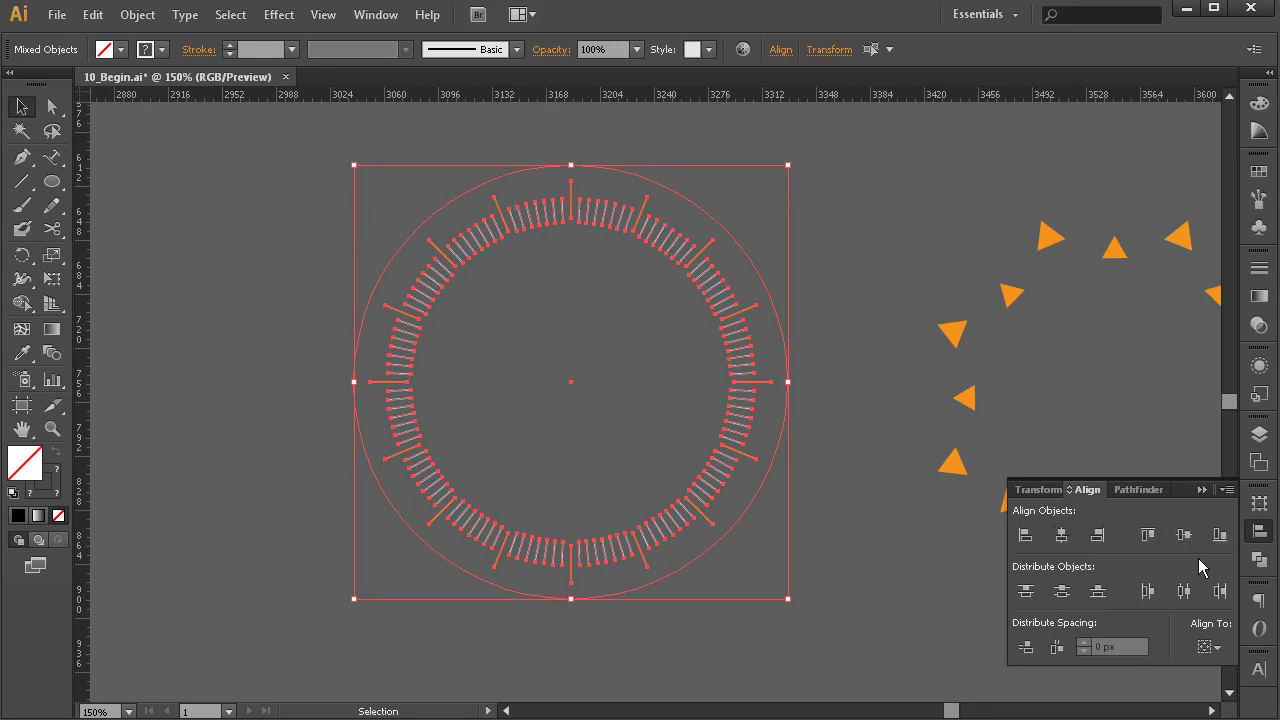
pyautogui.click(920, 202)
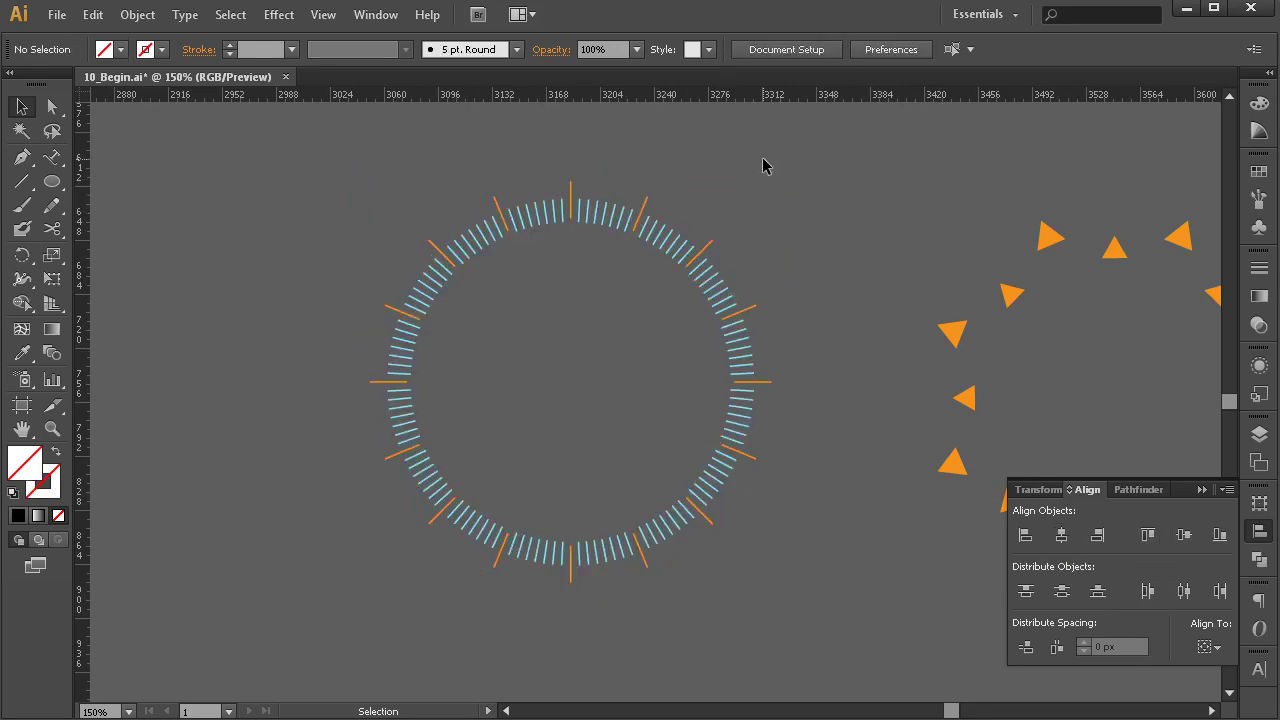
pyautogui.click(390, 408)
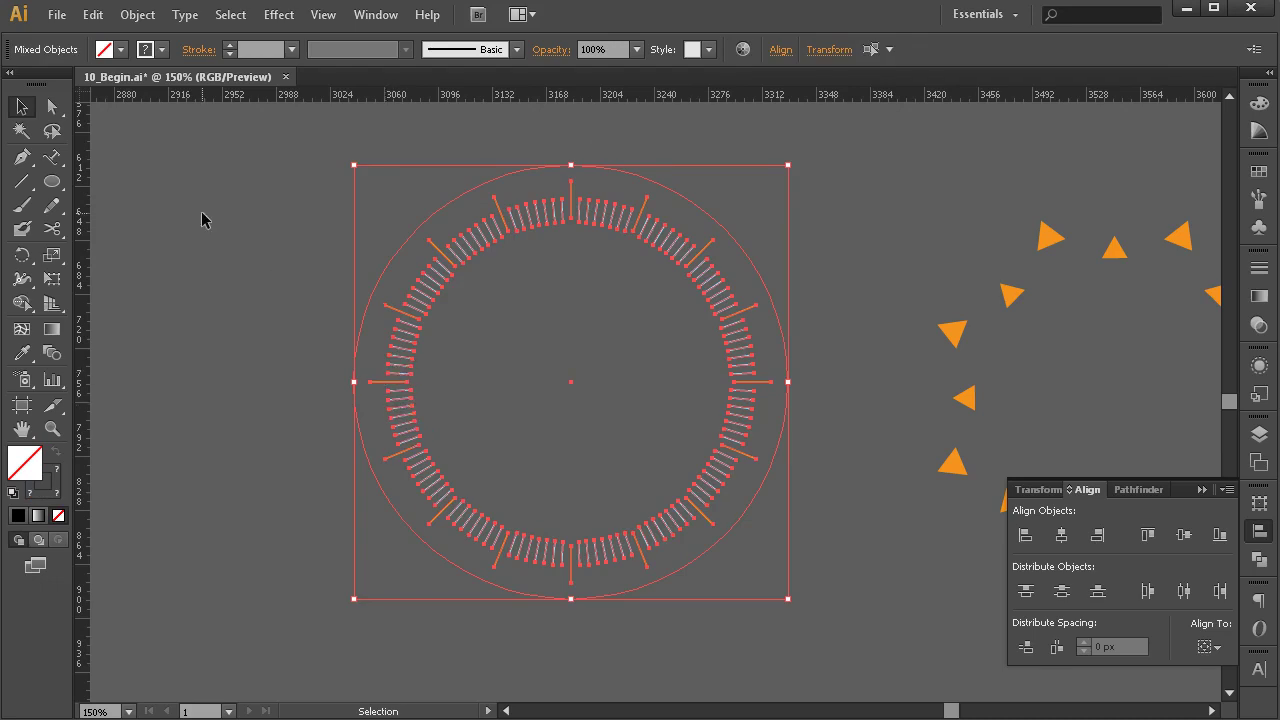
pyautogui.click(137, 186)
# Step: Add path text along the outer circle starting at its top, with numbers 0 to 150 in steps of 10
pyautogui.moveTo(50, 156); pyautogui.dragTo(222, 210)
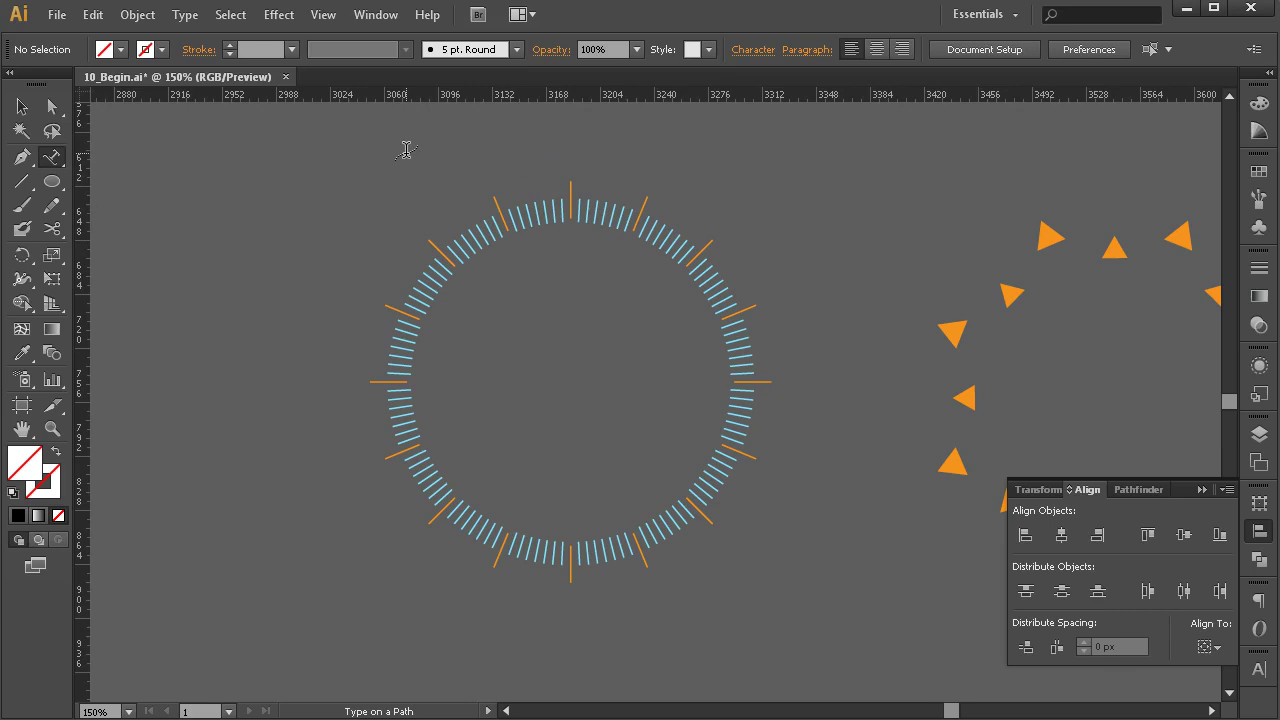
pyautogui.click(570, 160)
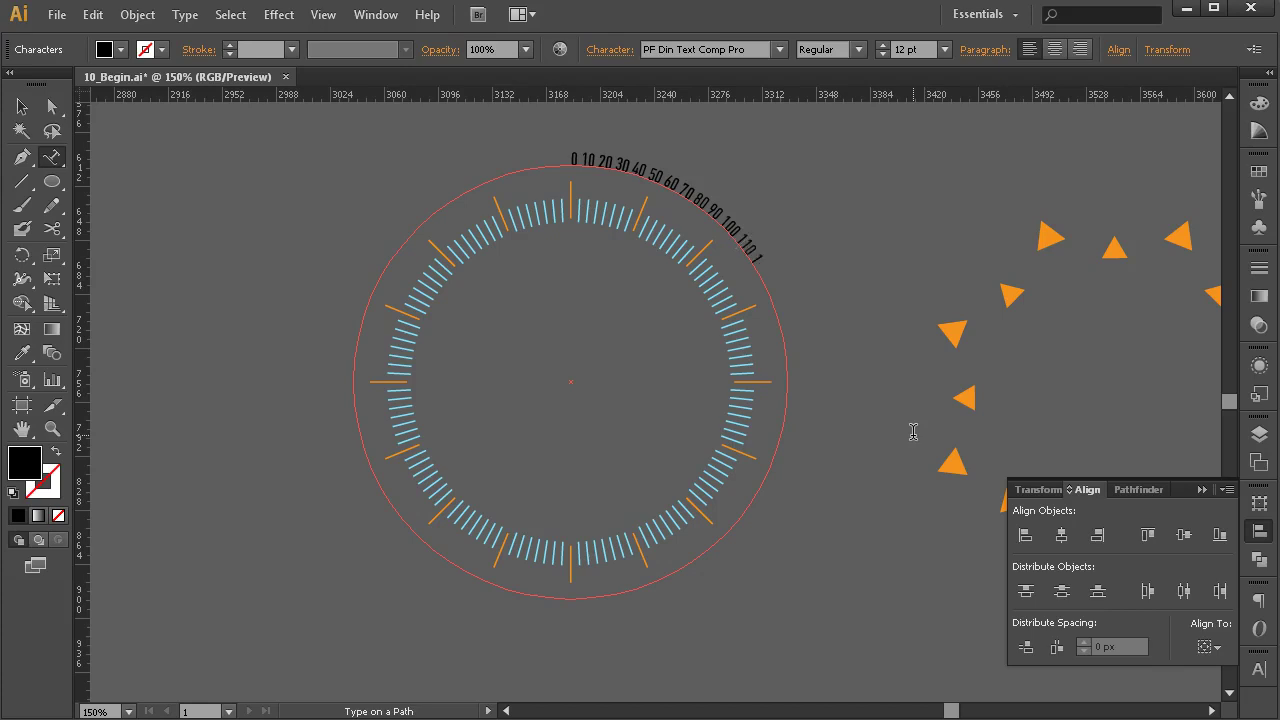
pyautogui.press('BackSpace')
pyautogui.press('BackSpace')
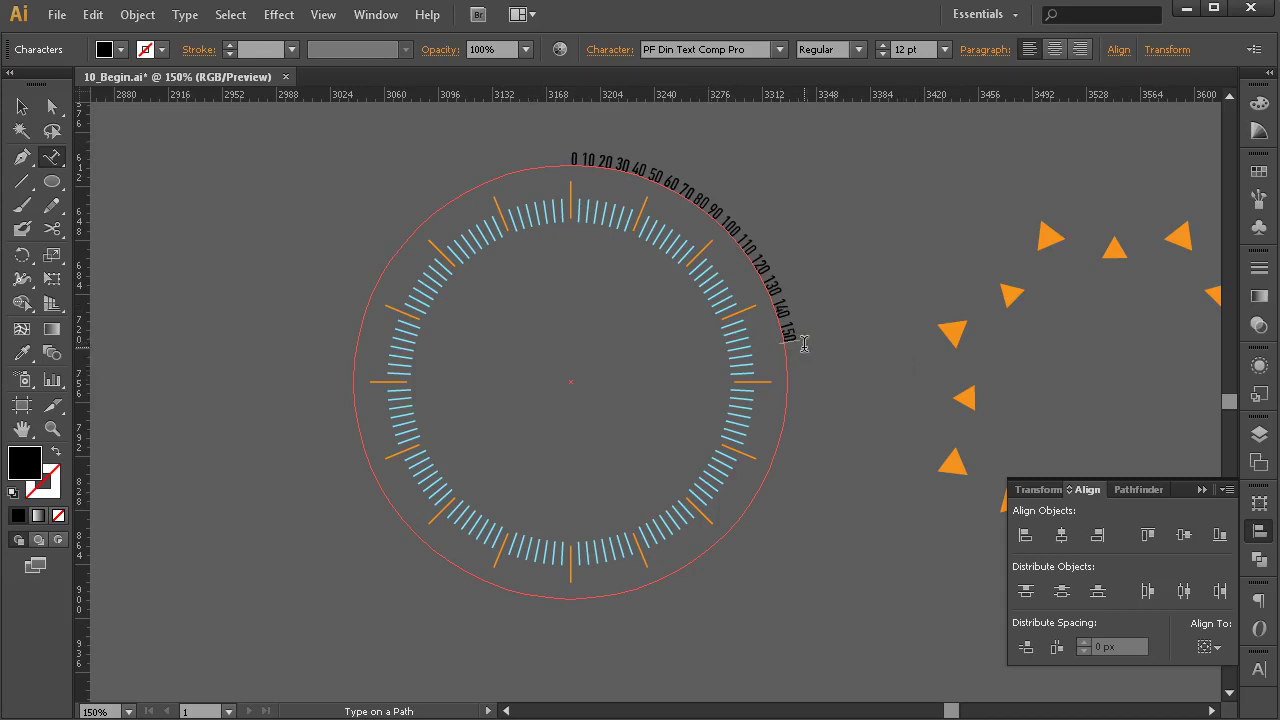
# Step: Set the tracking of the number text to 1113 so the numbers spread around the whole circle
pyautogui.click(1258, 670)
pyautogui.moveTo(1258, 670); pyautogui.dragTo(1070, 207)
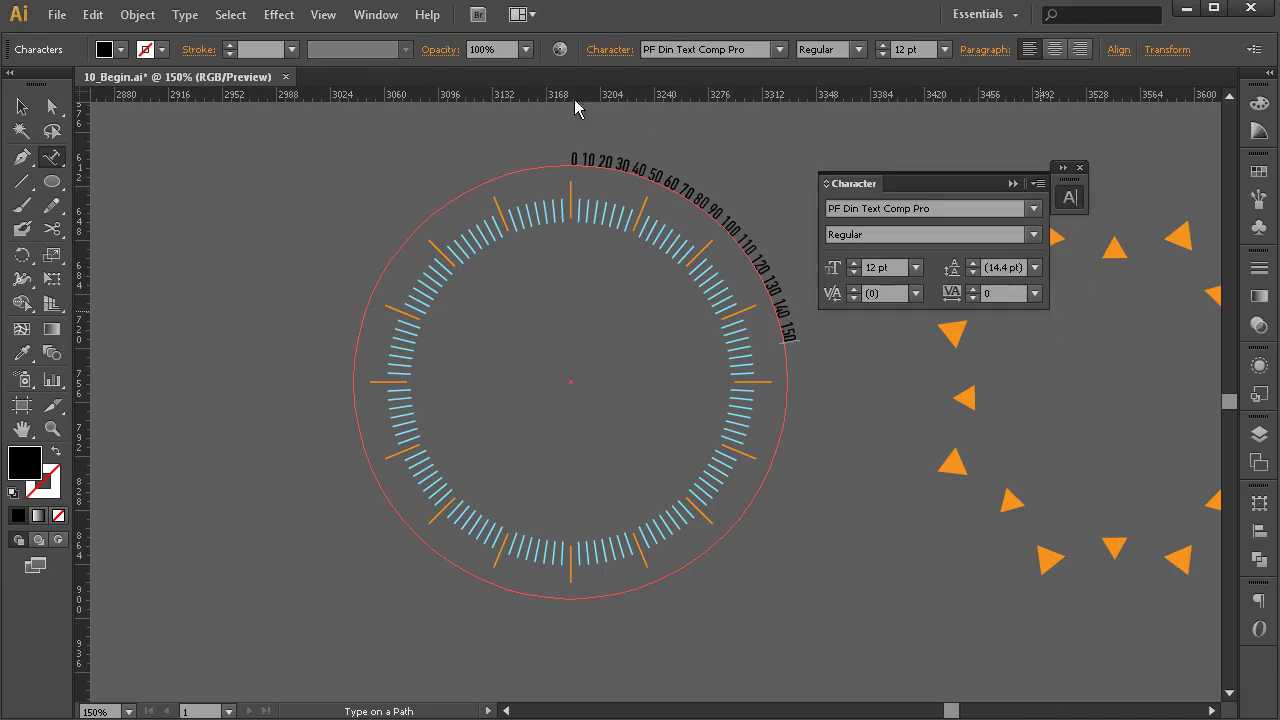
pyautogui.click(22, 107)
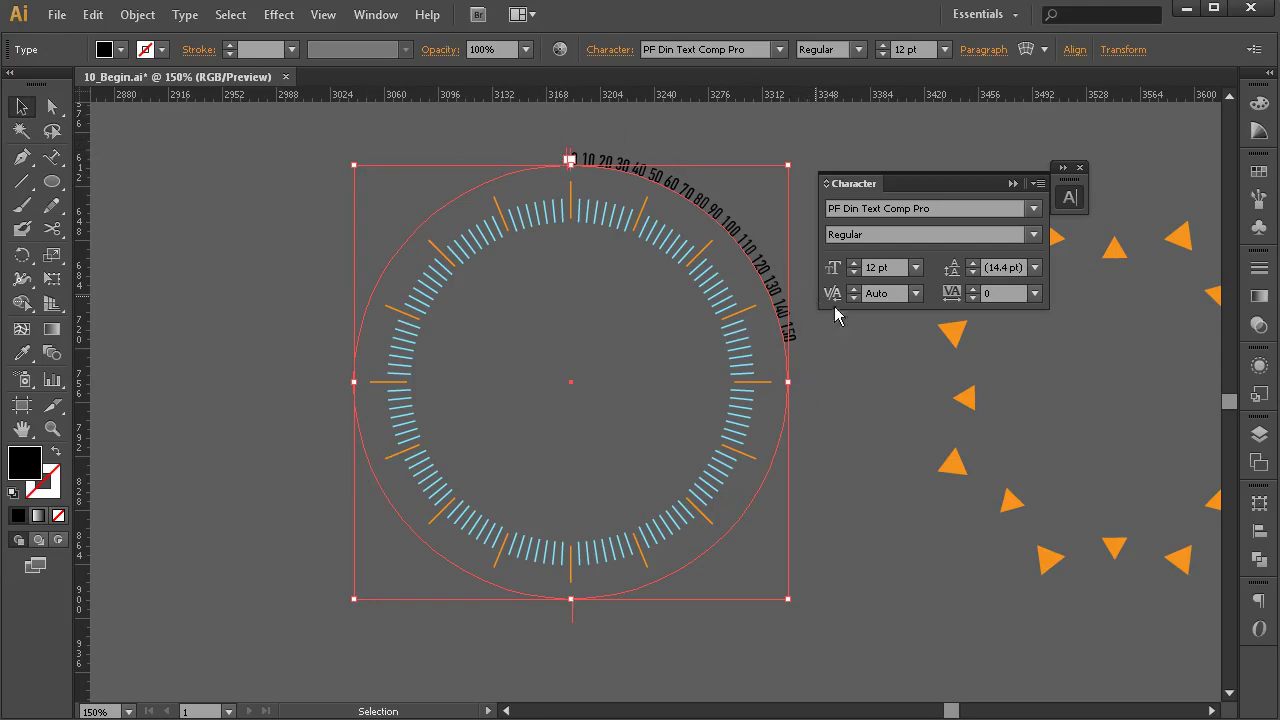
pyautogui.click(974, 288)
pyautogui.click(974, 288)
pyautogui.click(974, 288)
pyautogui.click(974, 288)
pyautogui.click(974, 288)
pyautogui.click(974, 288)
pyautogui.click(974, 288)
pyautogui.click(974, 288)
pyautogui.click(974, 288)
pyautogui.click(974, 288)
pyautogui.click(974, 288)
pyautogui.click(974, 288)
pyautogui.click(974, 288)
pyautogui.click(974, 288)
pyautogui.click(974, 288)
pyautogui.click(974, 288)
pyautogui.click(974, 288)
pyautogui.click(974, 288)
pyautogui.click(974, 288)
pyautogui.click(974, 288)
pyautogui.click(974, 288)
pyautogui.click(974, 288)
pyautogui.click(974, 288)
pyautogui.click(974, 288)
pyautogui.click(974, 288)
pyautogui.click(974, 288)
pyautogui.click(974, 288)
pyautogui.click(974, 288)
pyautogui.click(974, 288)
pyautogui.click(974, 288)
pyautogui.click(974, 288)
pyautogui.click(974, 288)
pyautogui.click(974, 288)
pyautogui.click(974, 288)
pyautogui.click(974, 288)
pyautogui.click(974, 288)
pyautogui.click(974, 288)
pyautogui.click(974, 288)
pyautogui.click(974, 288)
pyautogui.click(974, 288)
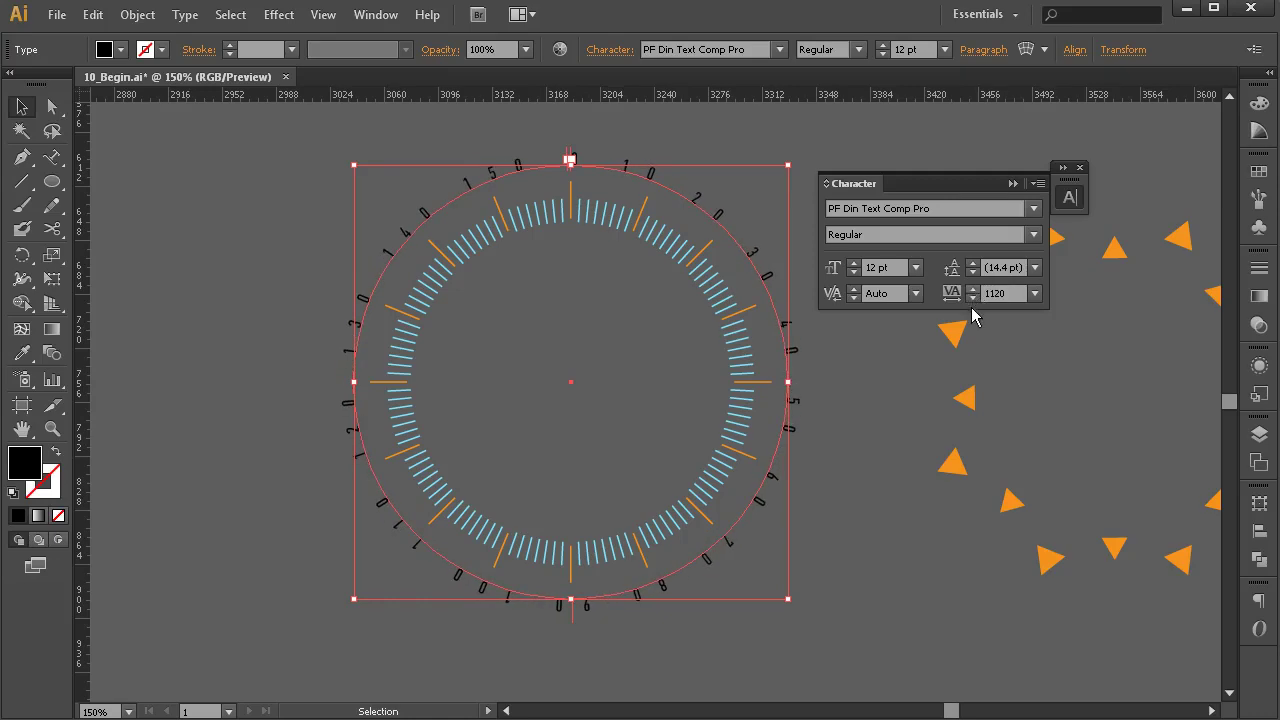
pyautogui.click(971, 299)
pyautogui.click(971, 299)
pyautogui.click(971, 299)
pyautogui.click(971, 299)
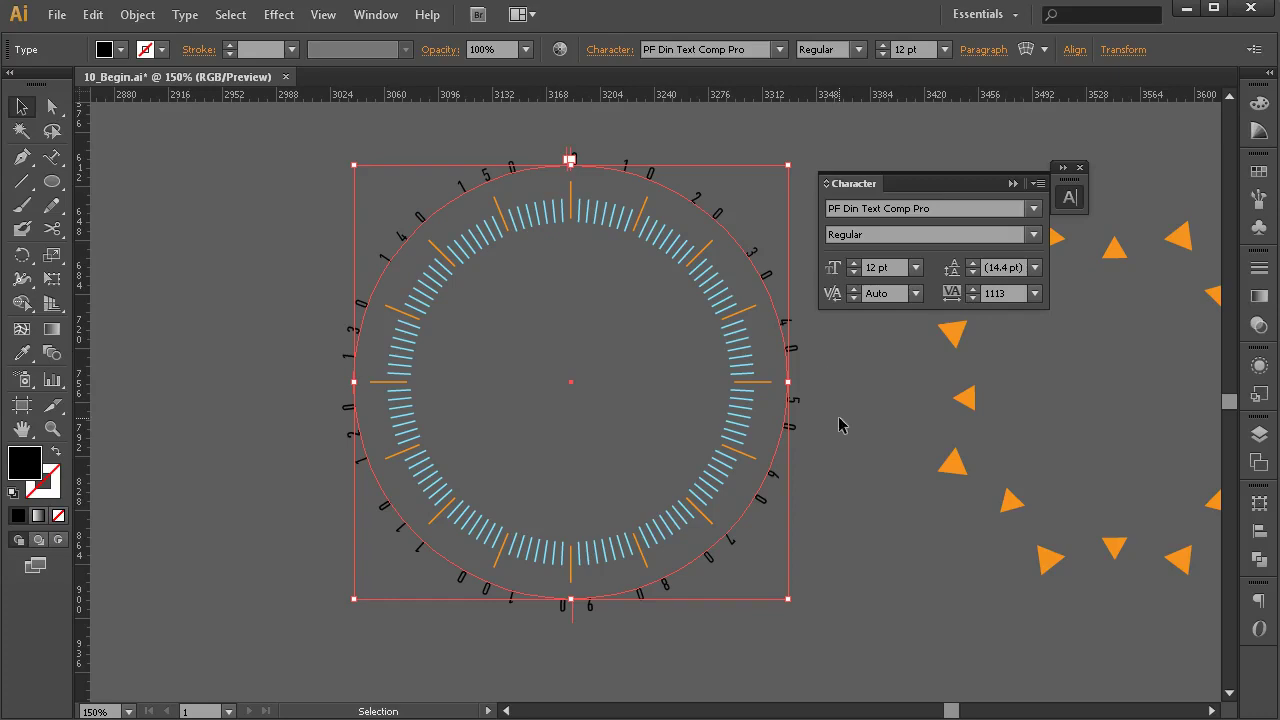
pyautogui.click(866, 462)
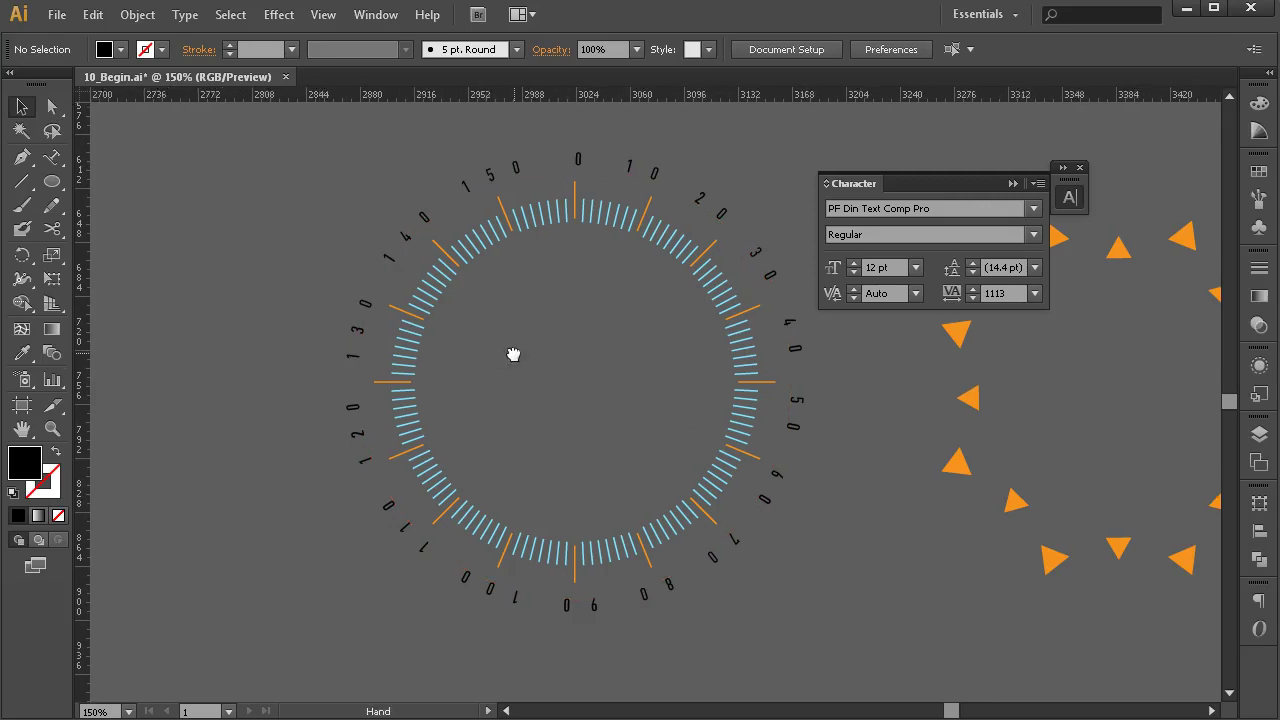
# Step: Place a copy of the widely tracked number ring on the empty canvas below the dial
pyautogui.moveTo(634, 408); pyautogui.dragTo(367, 217)
pyautogui.moveTo(391, 466)
pyautogui.mouseDown()
pyautogui.moveTo(458, 361)
pyautogui.moveTo(737, 686)
pyautogui.moveTo(856, 663)
pyautogui.mouseUp()
pyautogui.moveTo(714, 371); pyautogui.dragTo(630, 123)
pyautogui.moveTo(643, 380); pyautogui.dragTo(851, 681)
pyautogui.moveTo(578, 450); pyautogui.dragTo(649, 626)
pyautogui.moveTo(553, 397); pyautogui.dragTo(577, 423)
# Step: Reset the tracking of the number ring around the dial to 0
pyautogui.click(660, 285)
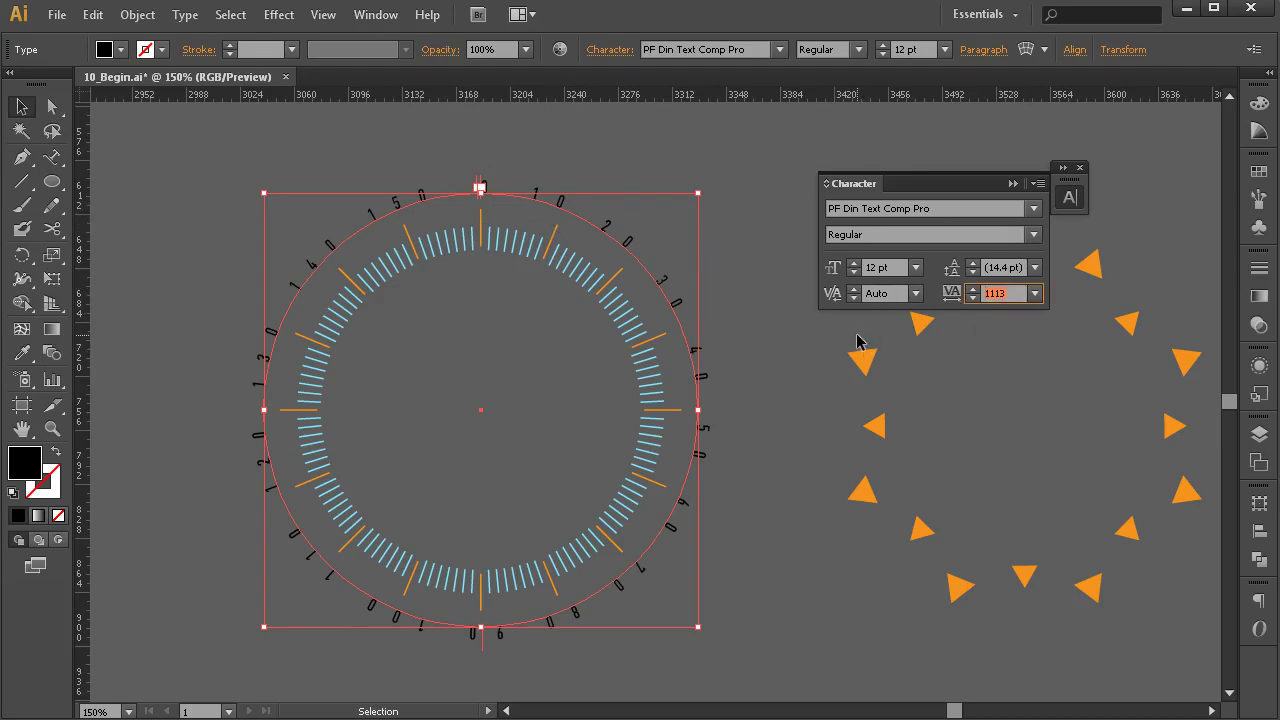
pyautogui.write('0')
pyautogui.click(780, 375)
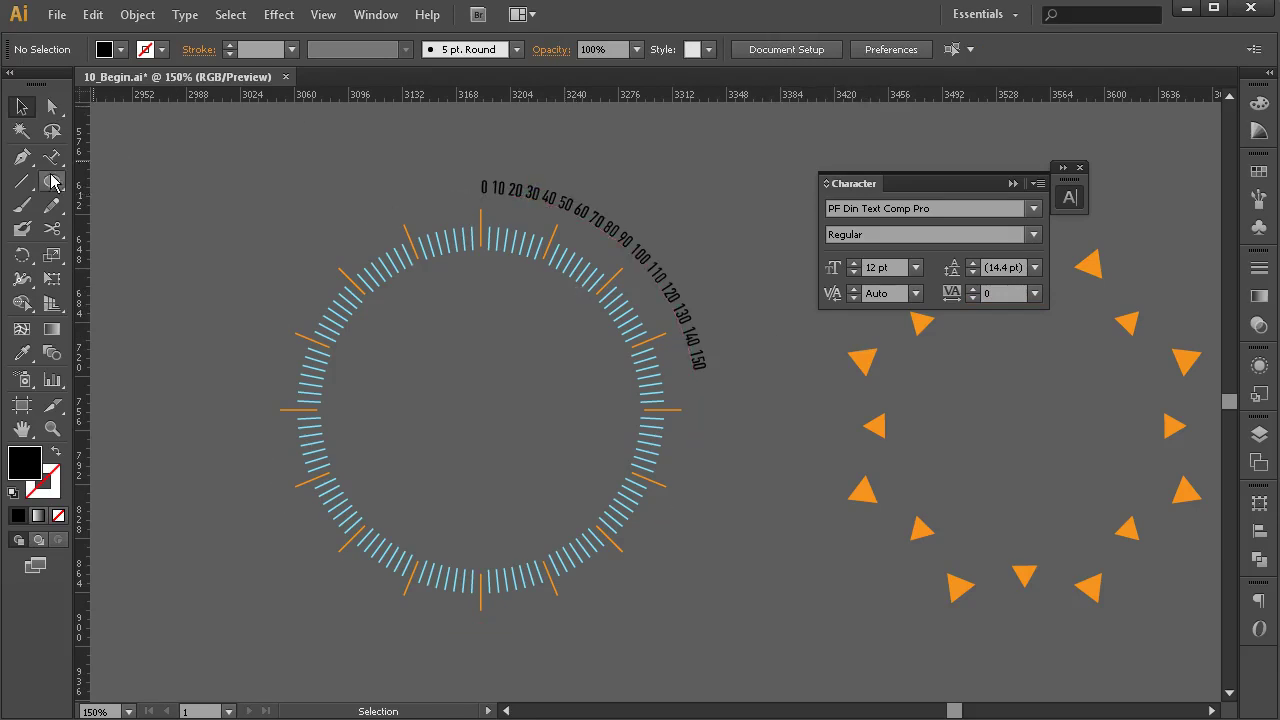
# Step: Insert spaces between the ring's numbers so that 10 to 110 line up with their orange ticks
pyautogui.click(50, 165)
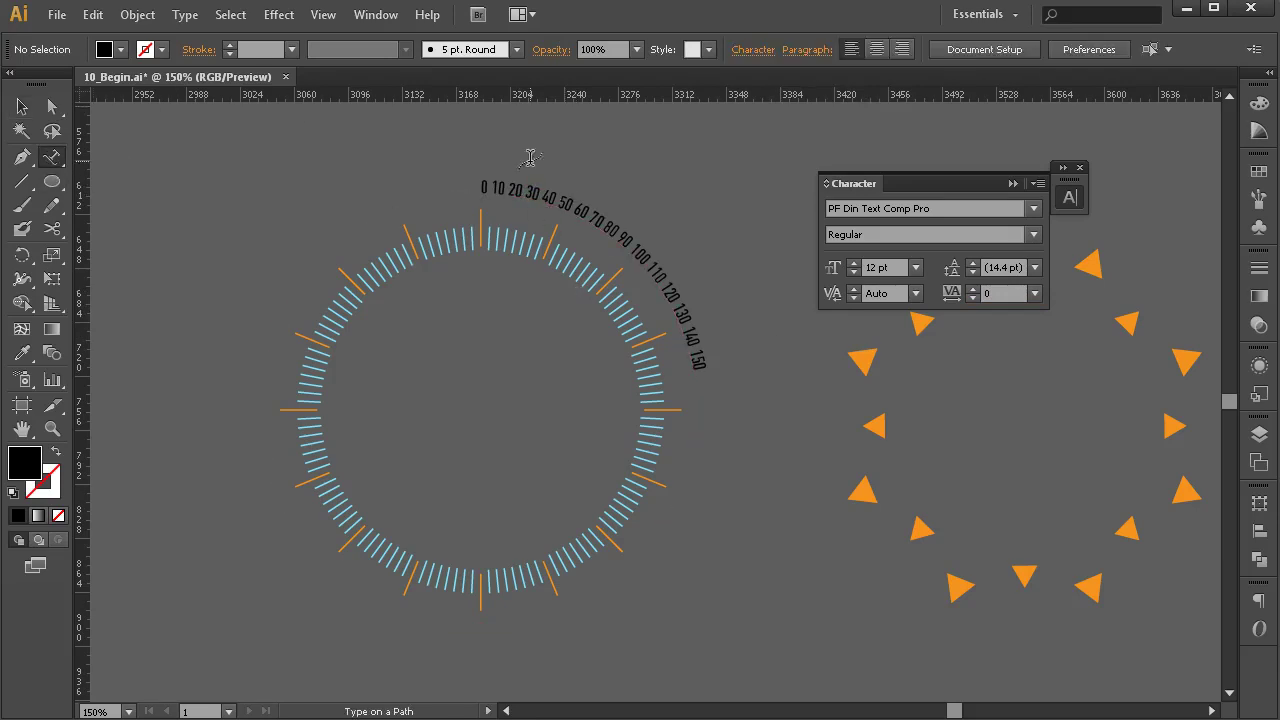
pyautogui.click(490, 187)
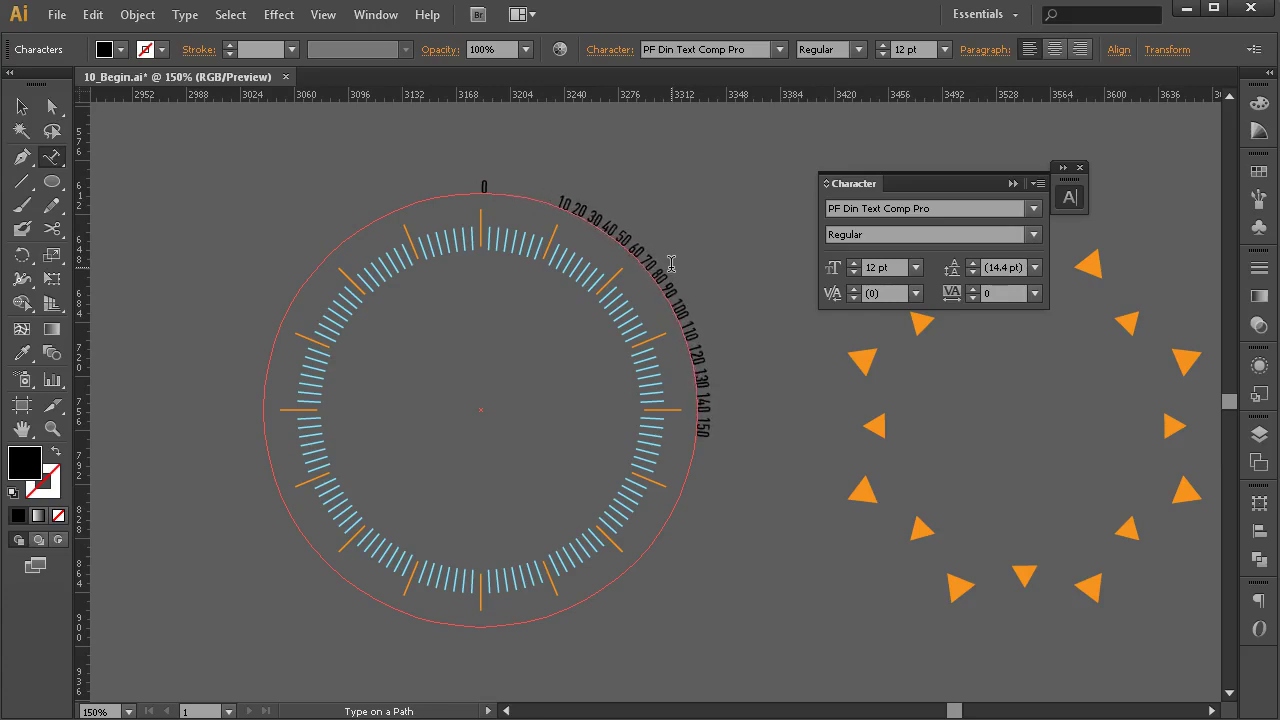
pyautogui.press('BackSpace')
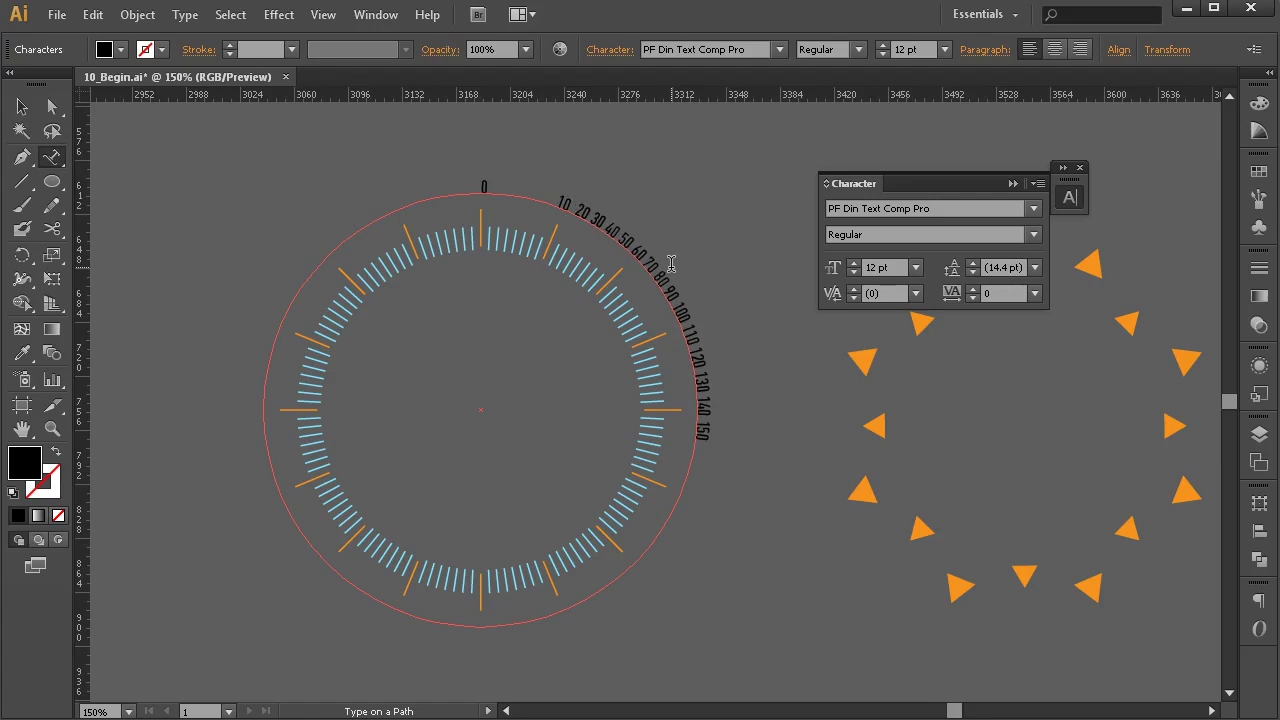
pyautogui.press('BackSpace')
pyautogui.press('BackSpace')
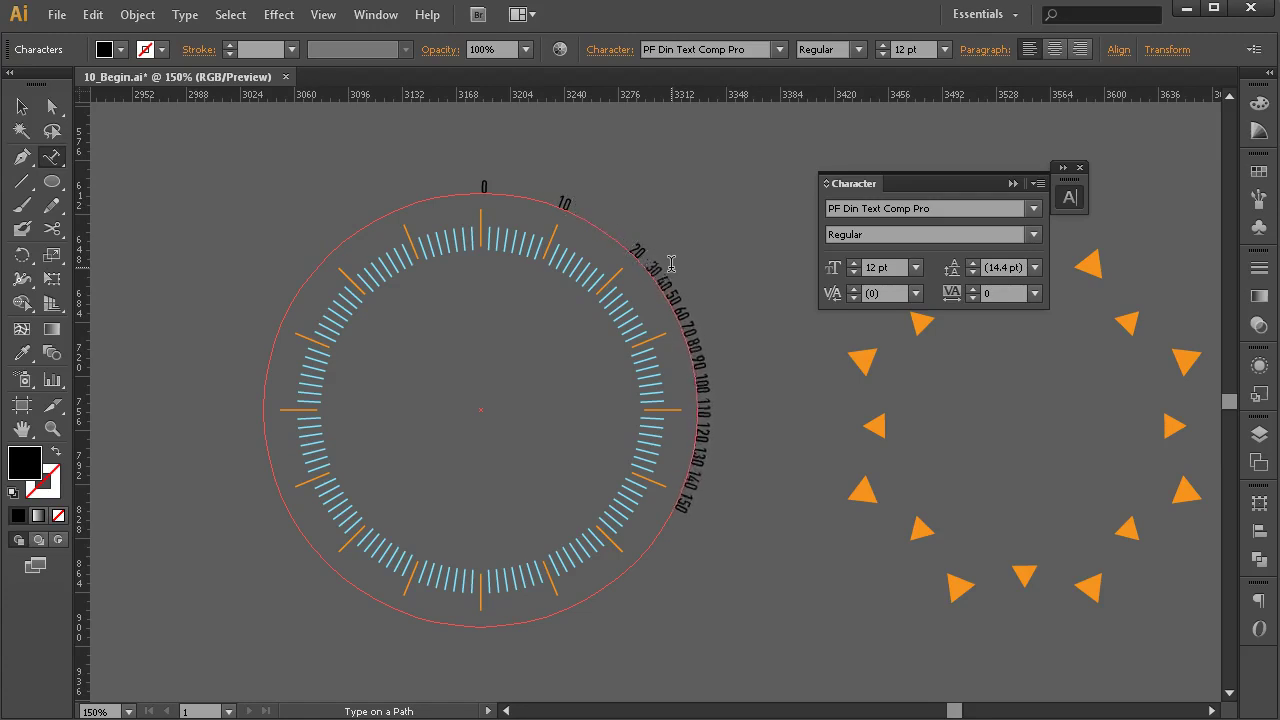
pyautogui.press('BackSpace')
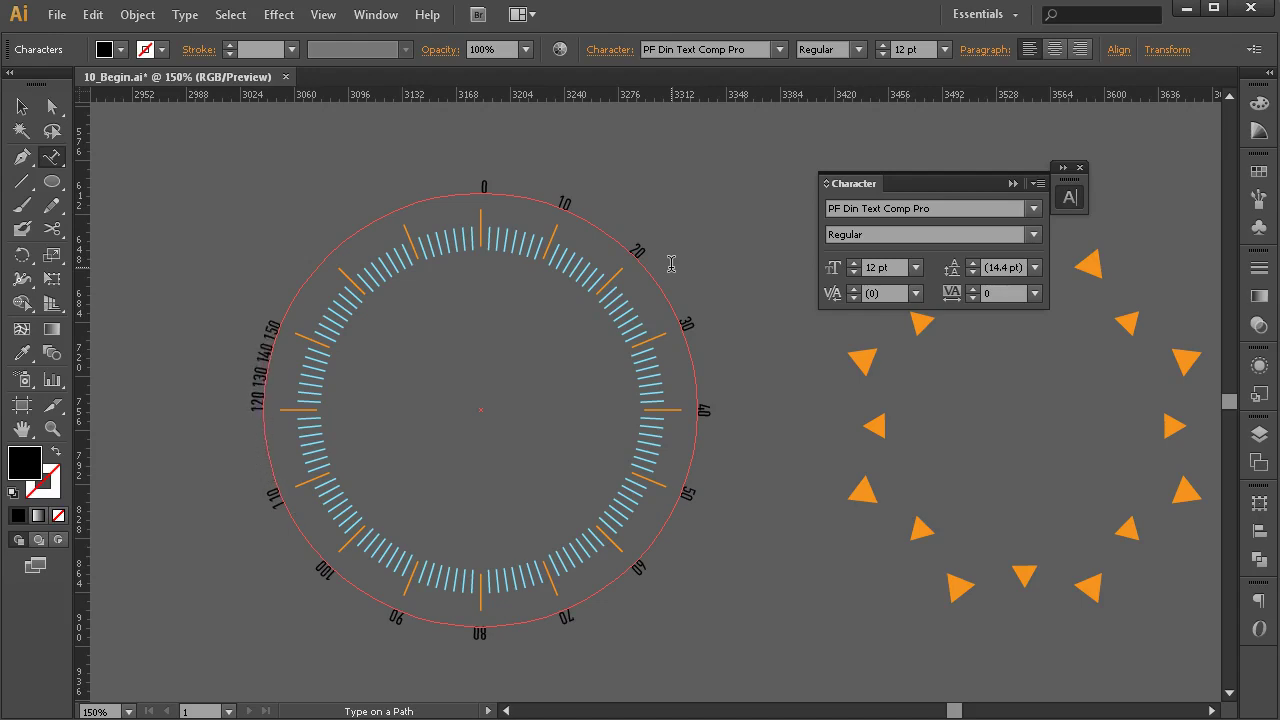
# Step: Adjust the spaces before 120, 130, 140 and 150 so they line up with the remaining orange ticks
pyautogui.press('BackSpace')
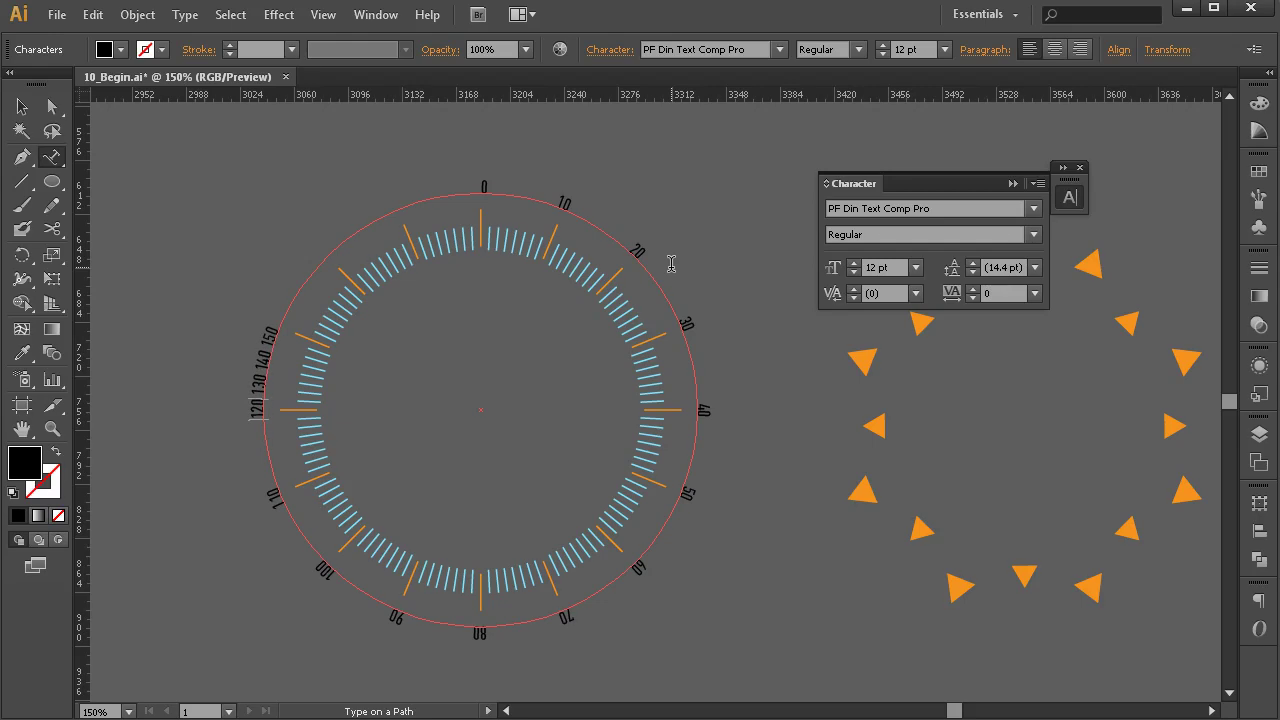
pyautogui.press('BackSpace')
pyautogui.press('BackSpace')
pyautogui.press('BackSpace')
pyautogui.press('BackSpace')
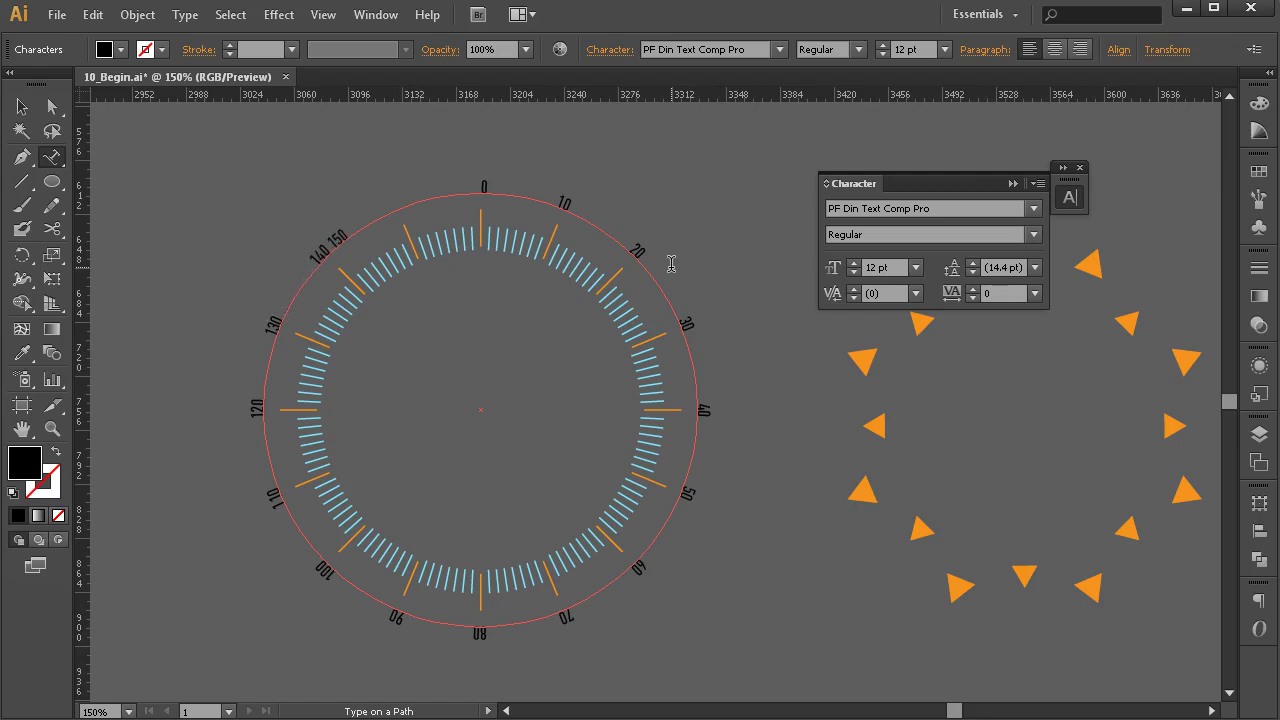
pyautogui.press('BackSpace')
pyautogui.press('Escape')
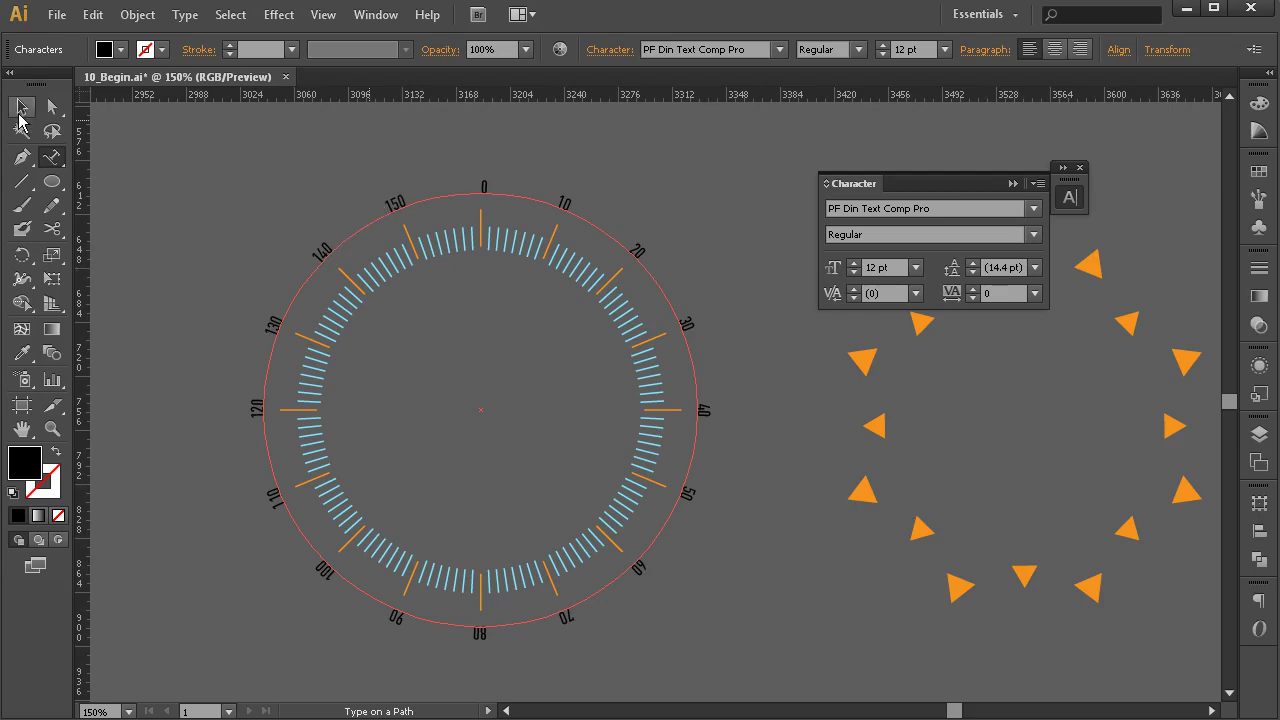
pyautogui.click(362, 150)
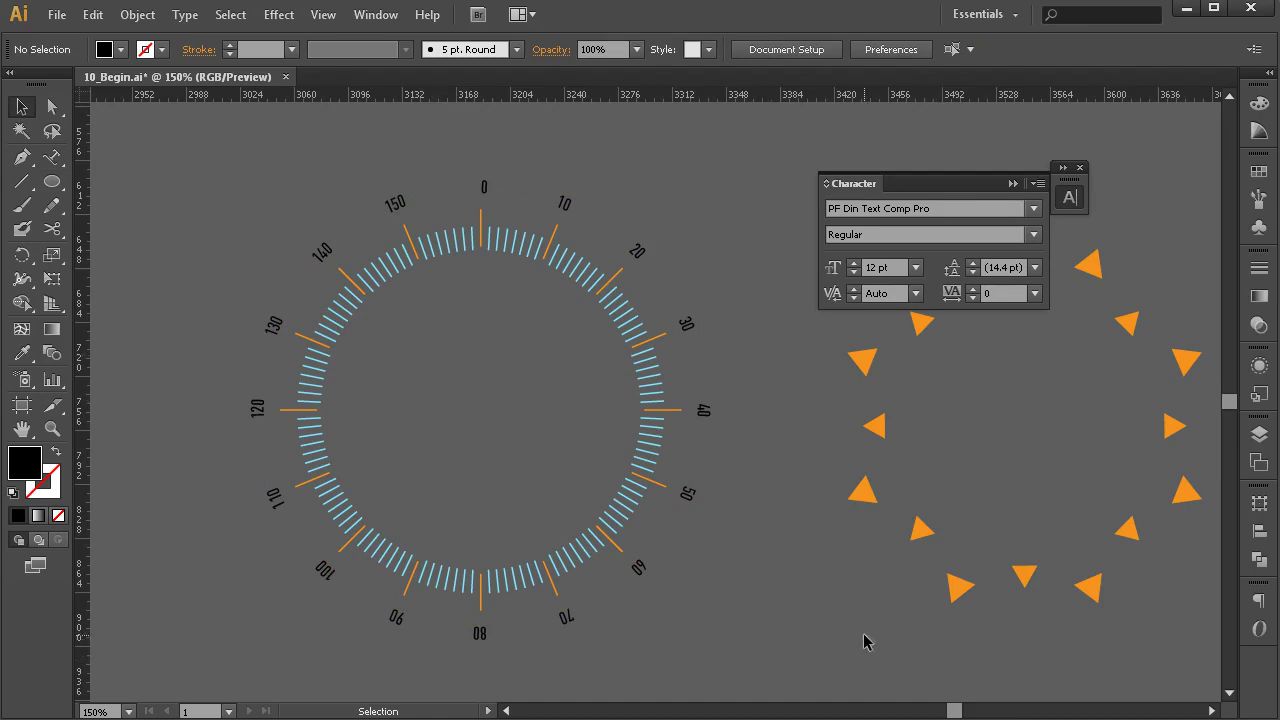
# Step: Move the widely tracked copy of the number ring onto the dial and scale it down to fit inside the tick marks
pyautogui.press('space')
pyautogui.moveTo(591, 486); pyautogui.dragTo(592, 270)
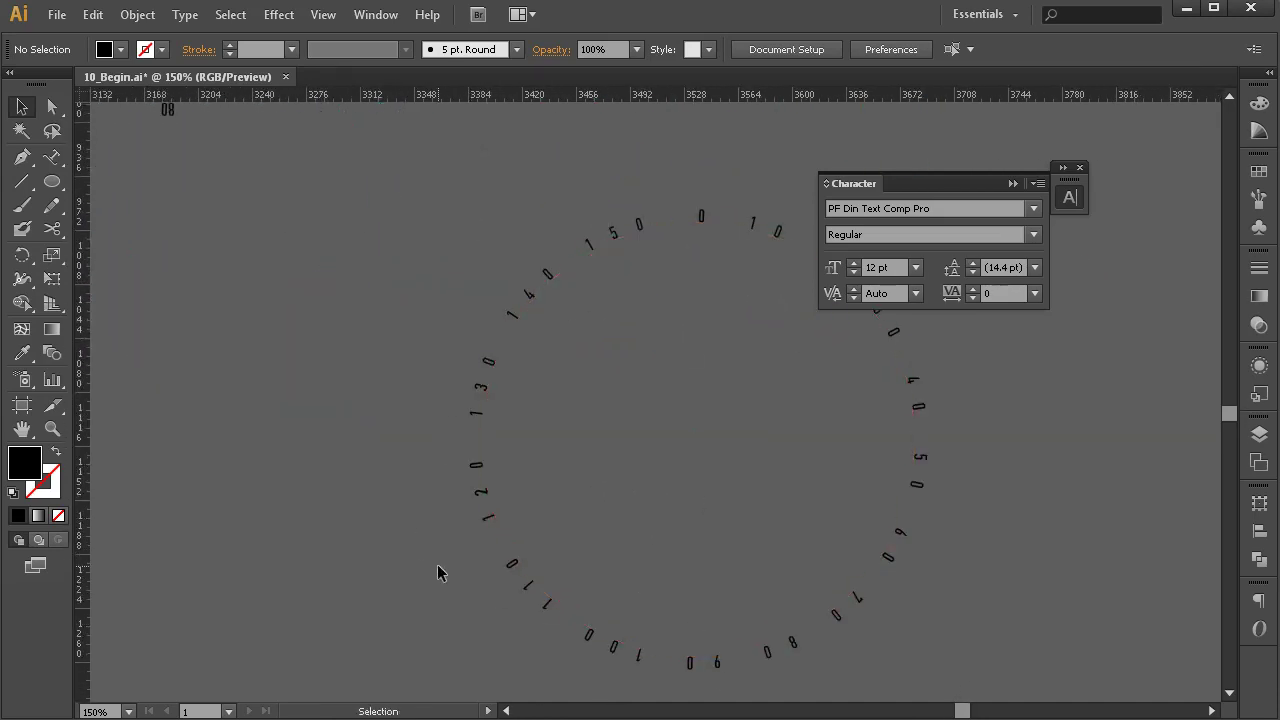
pyautogui.moveTo(303, 249); pyautogui.dragTo(717, 489)
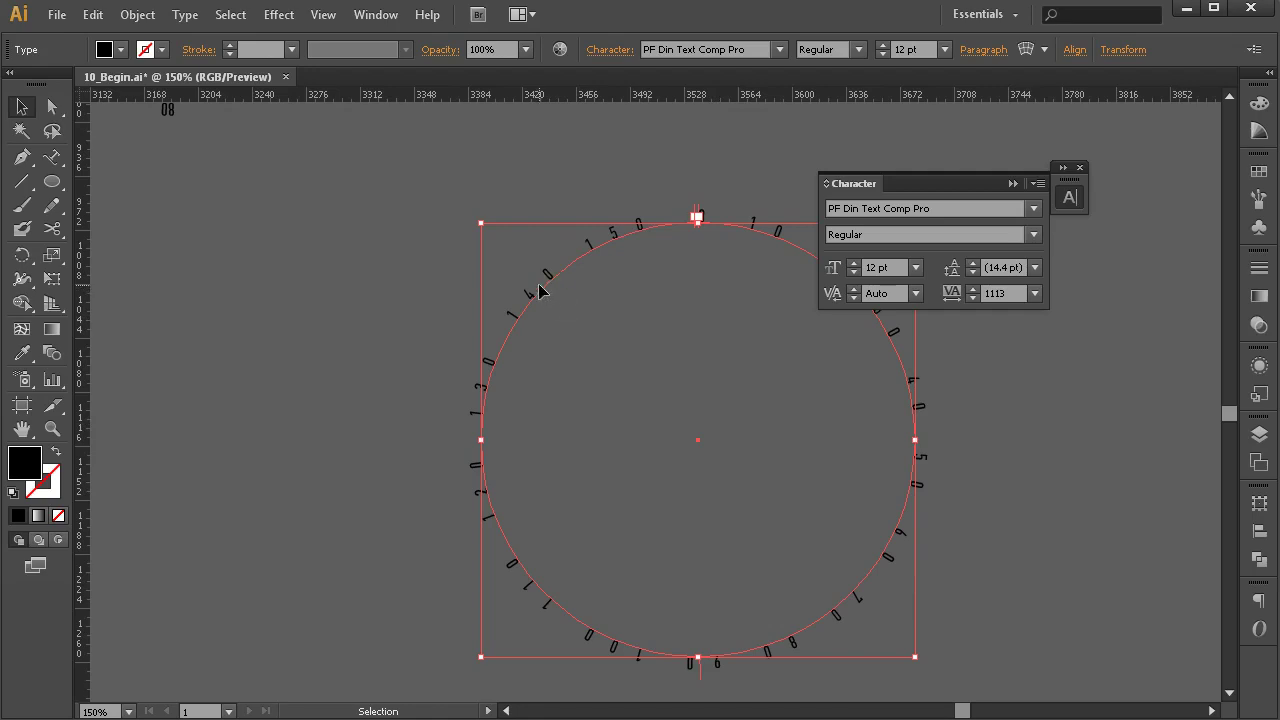
pyautogui.moveTo(549, 289); pyautogui.dragTo(215, 241)
pyautogui.moveTo(451, 266); pyautogui.dragTo(366, 86)
pyautogui.moveTo(535, 500); pyautogui.dragTo(533, 580)
pyautogui.moveTo(571, 662); pyautogui.dragTo(299, 218)
pyautogui.click(563, 222)
pyautogui.moveTo(563, 222); pyautogui.dragTo(484, 297)
# Step: Centre both number rings and the tick marks on each other horizontally and vertically
pyautogui.moveTo(627, 160); pyautogui.dragTo(228, 655)
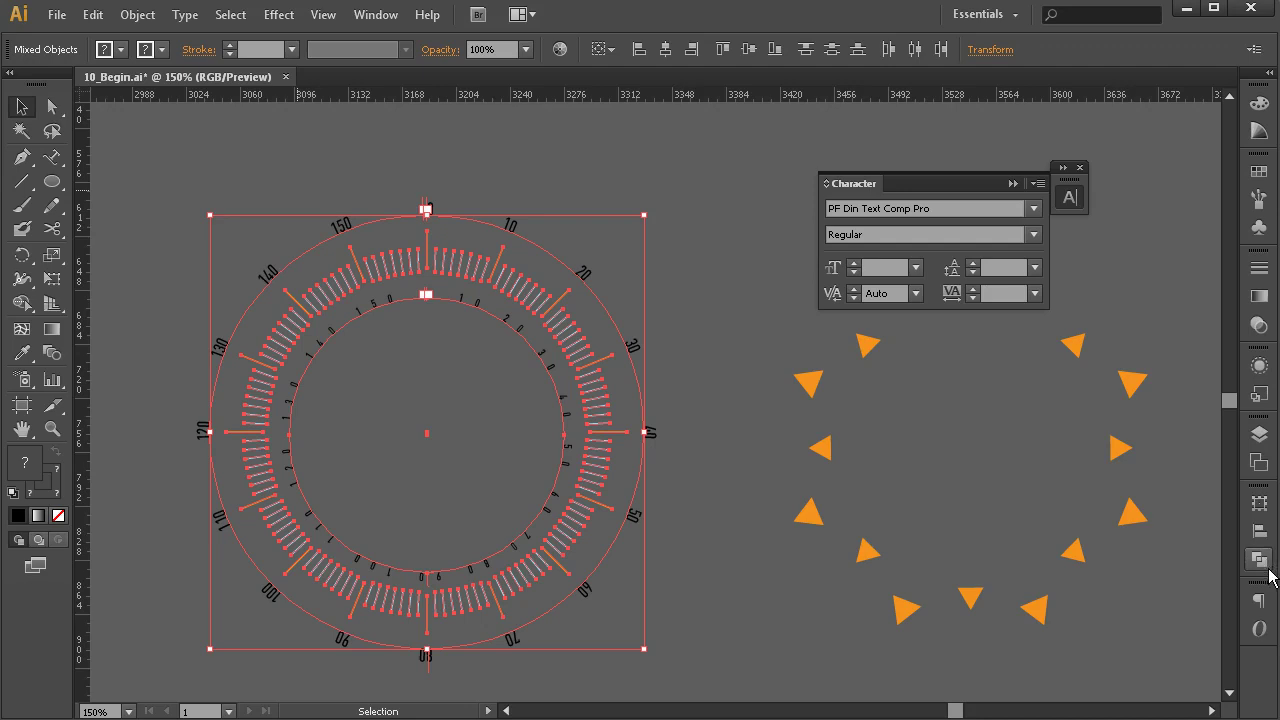
pyautogui.click(1062, 536)
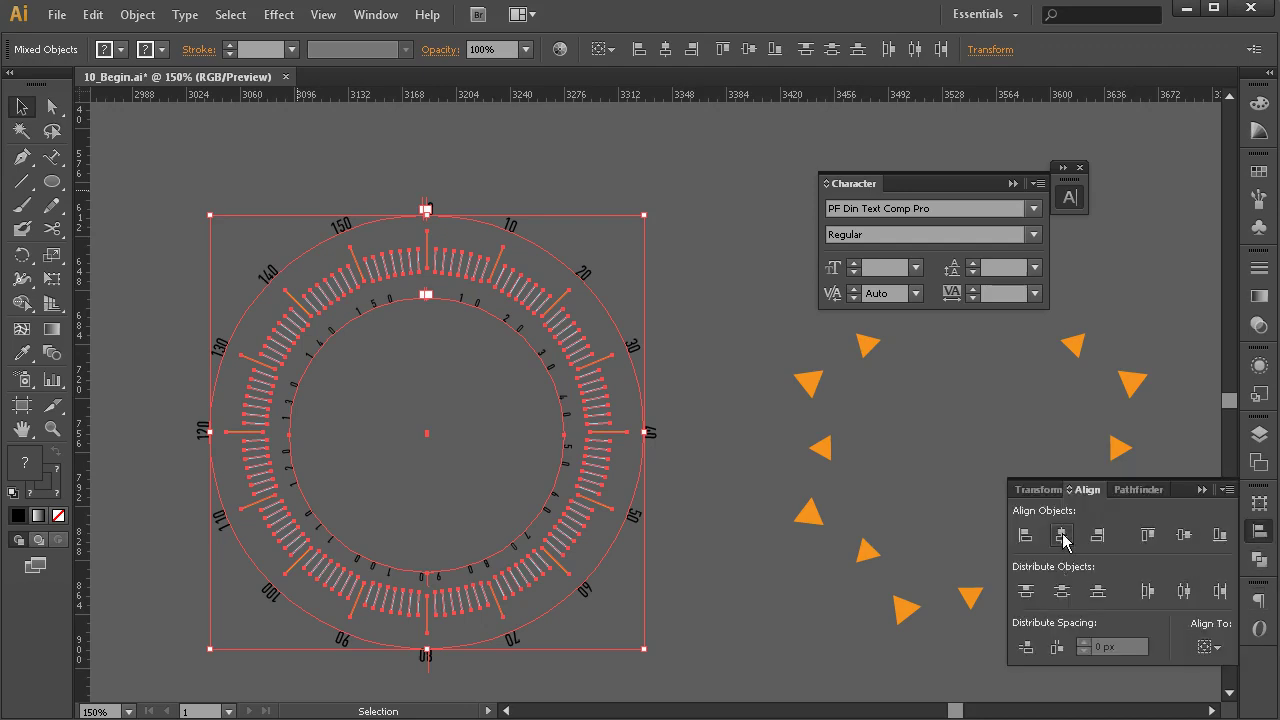
pyautogui.click(1183, 536)
pyautogui.click(710, 398)
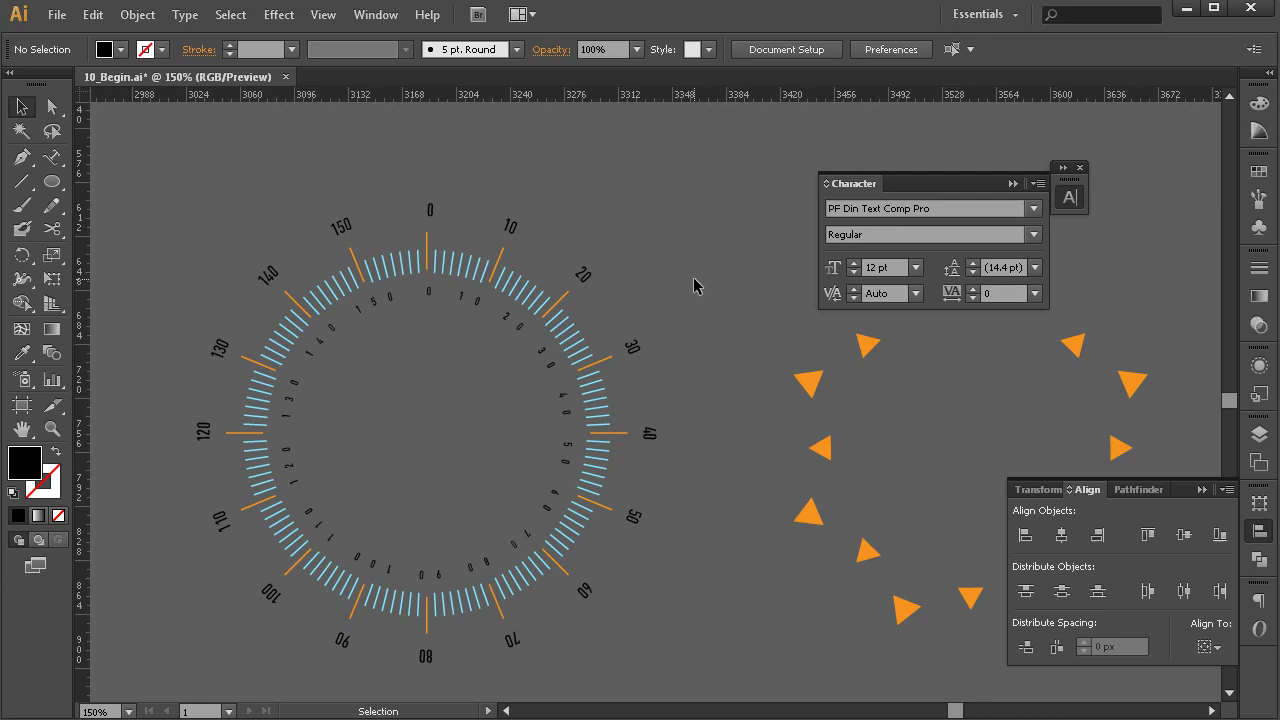
# Step: Change the font of the outer number ring to KievitOT
pyautogui.click(590, 284)
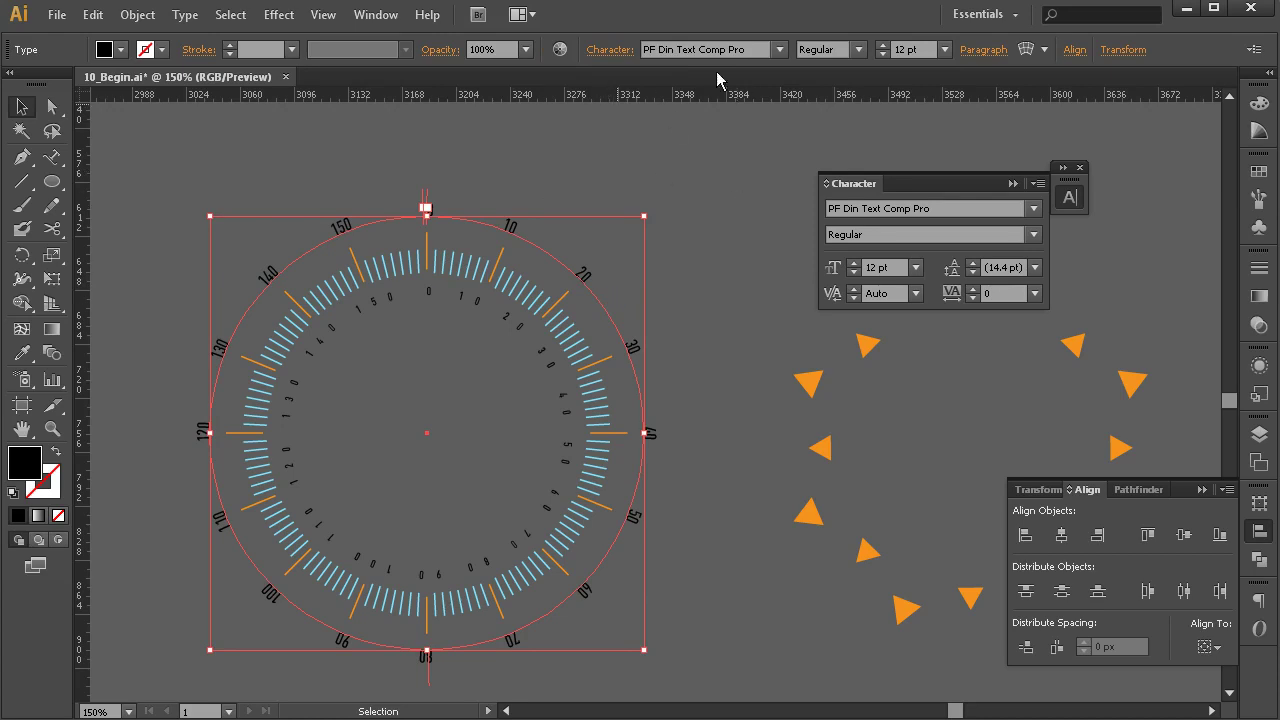
pyautogui.click(762, 50)
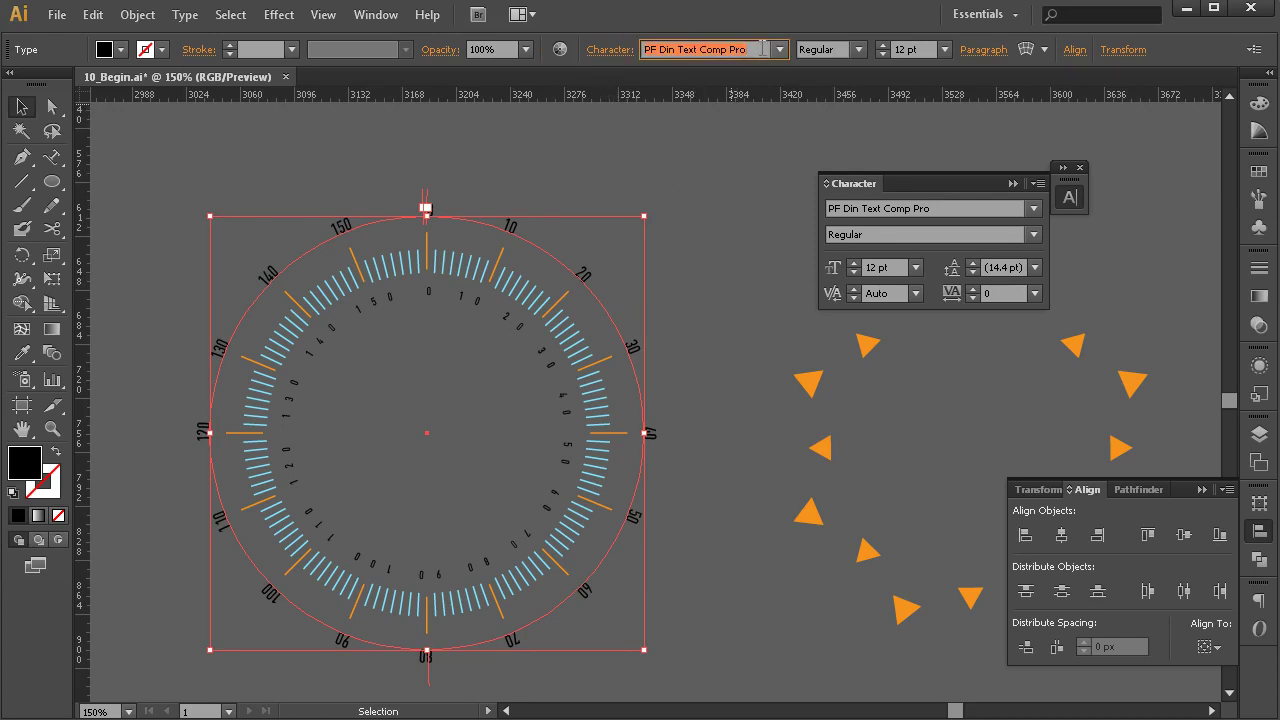
pyautogui.write('KisvitOT')
pyautogui.press('Return')
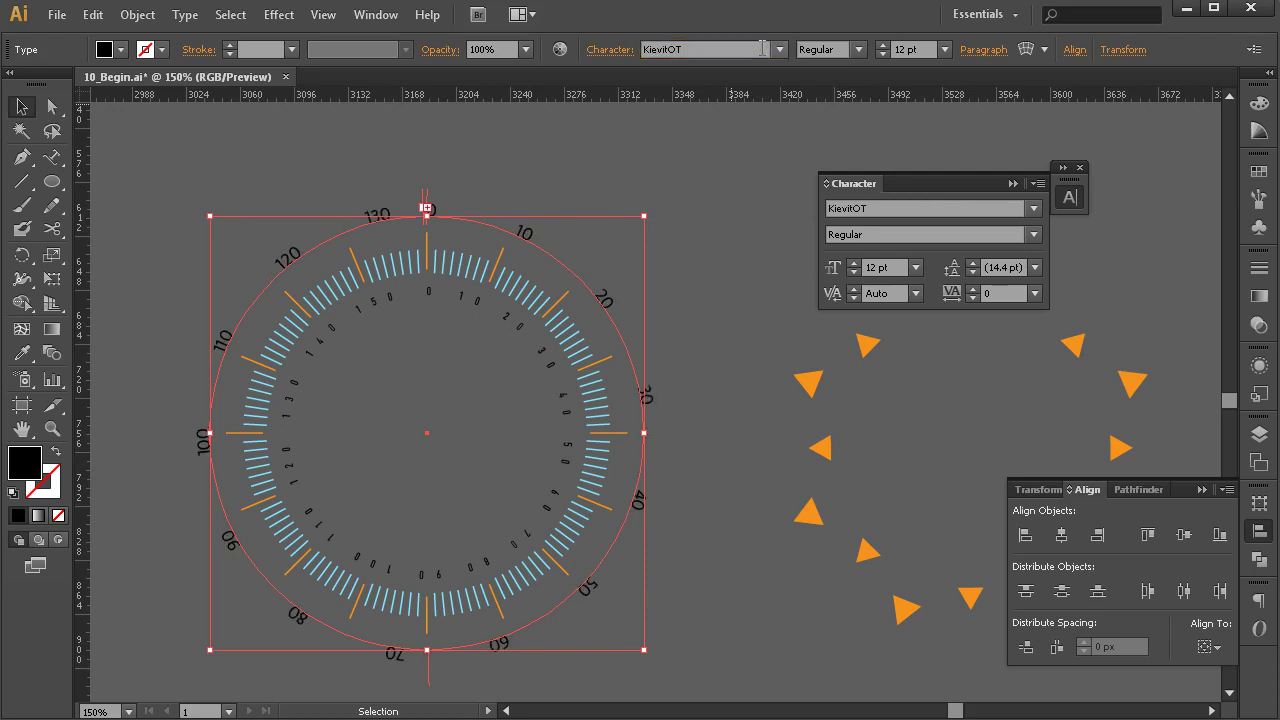
pyautogui.click(718, 180)
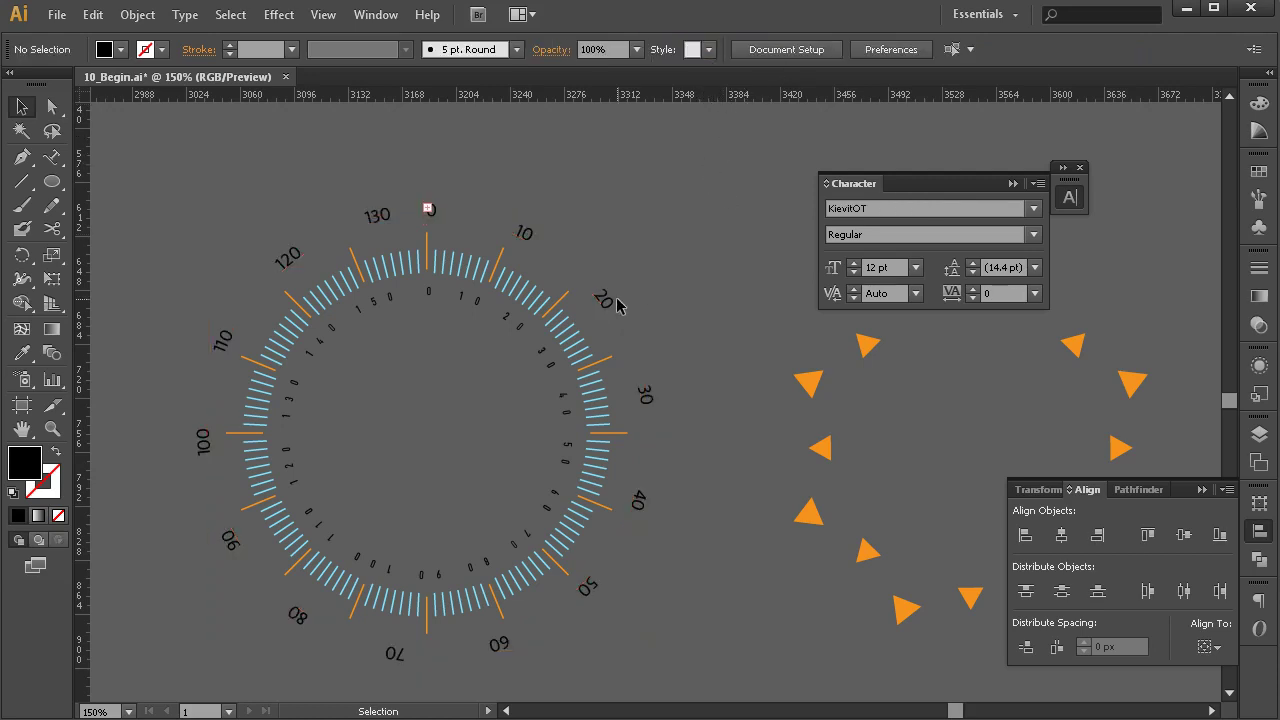
# Step: Turn off All Caps for the outer number ring so it uses regular KievitOT figures
pyautogui.click(530, 236)
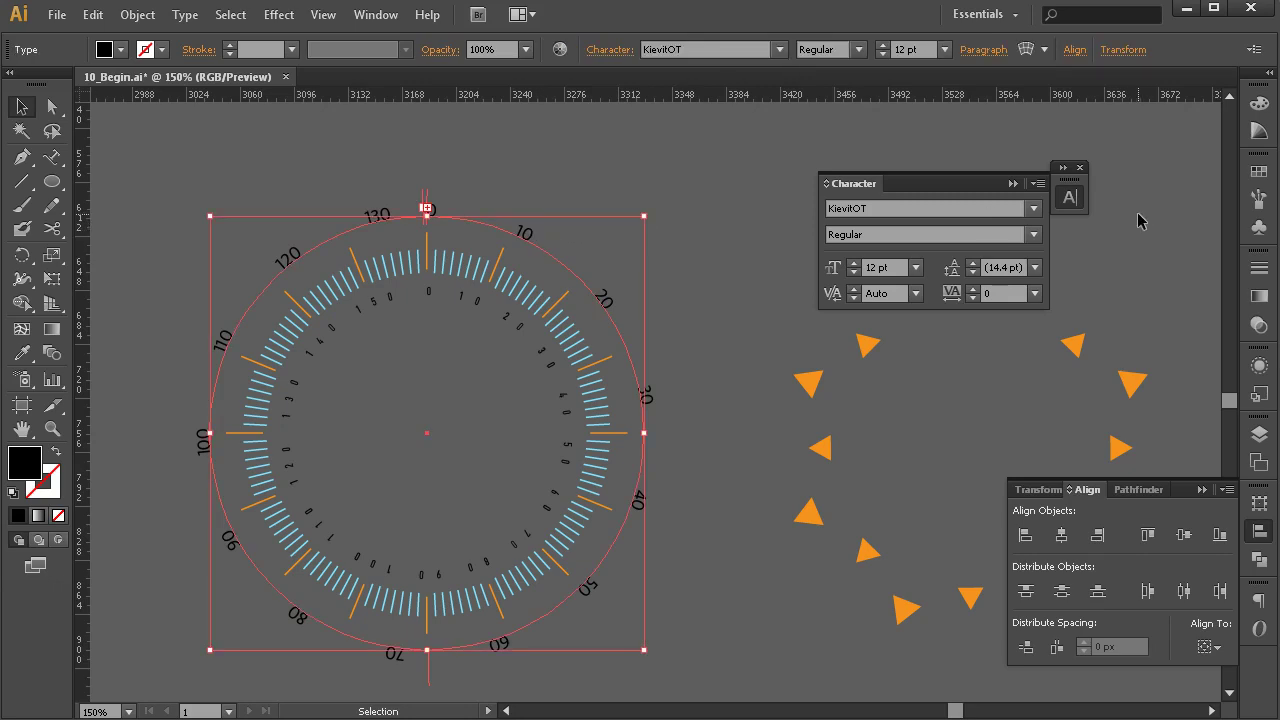
pyautogui.click(1039, 183)
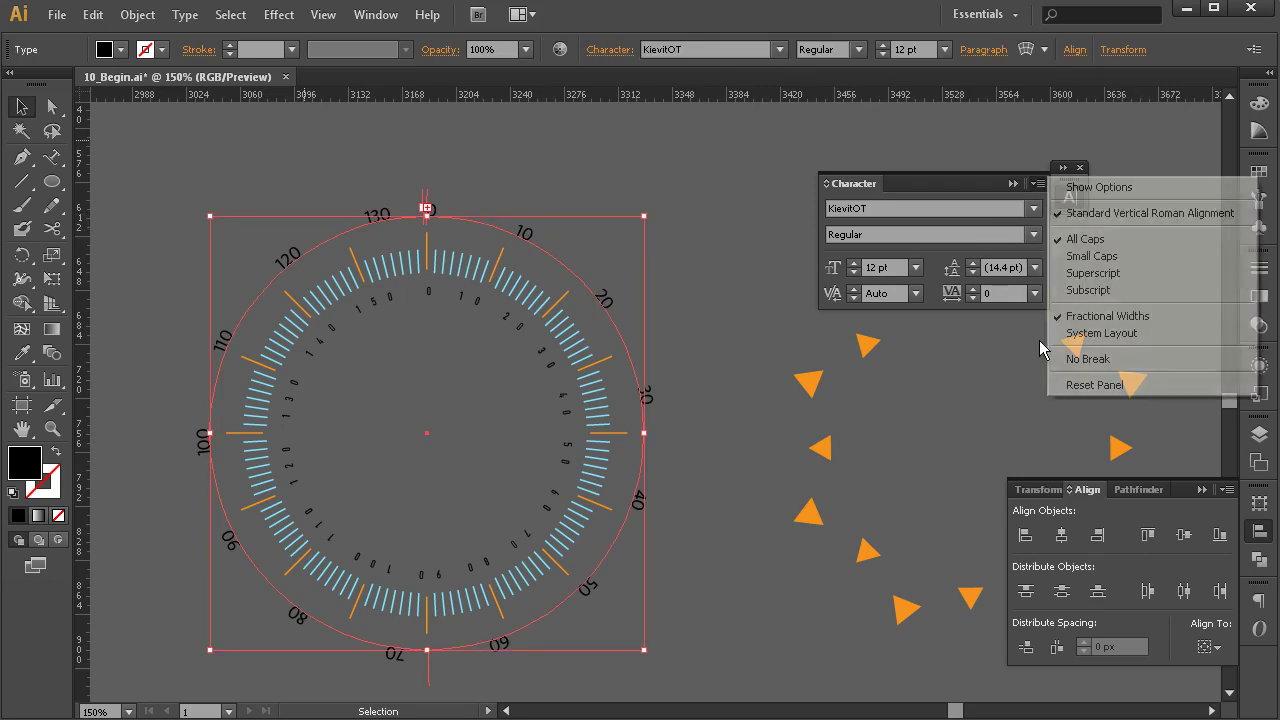
pyautogui.click(1082, 241)
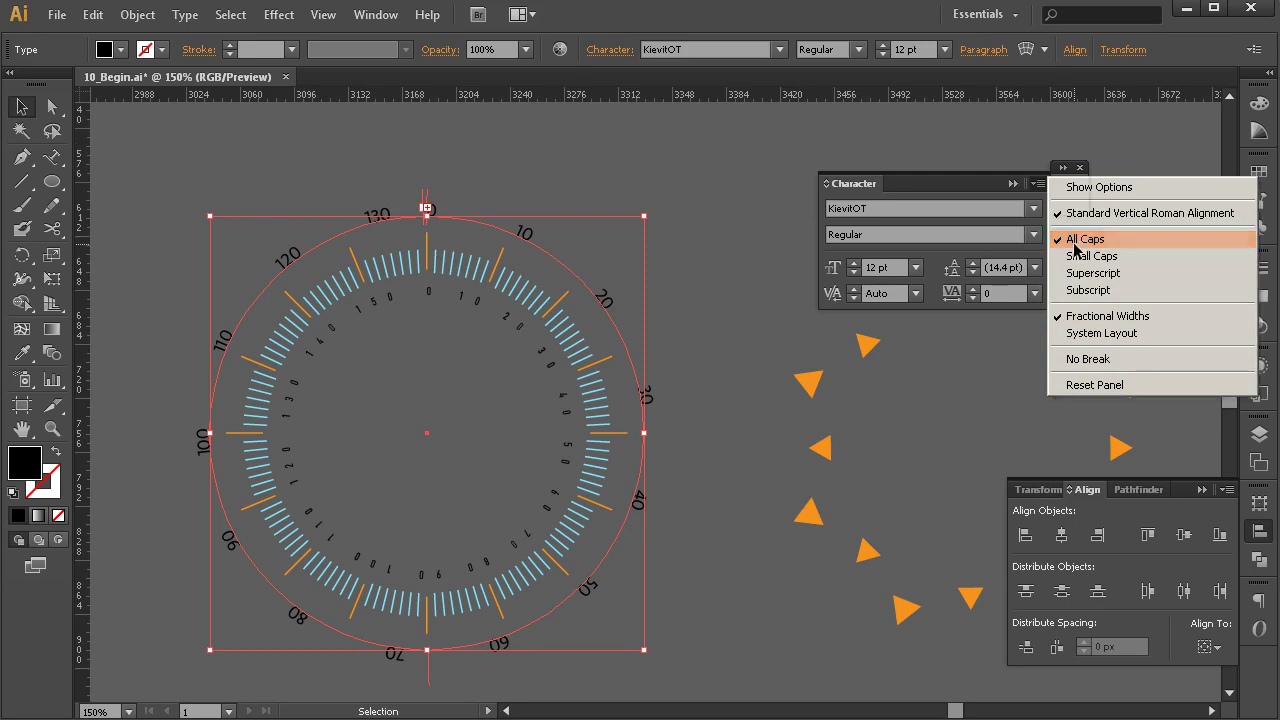
pyautogui.click(280, 180)
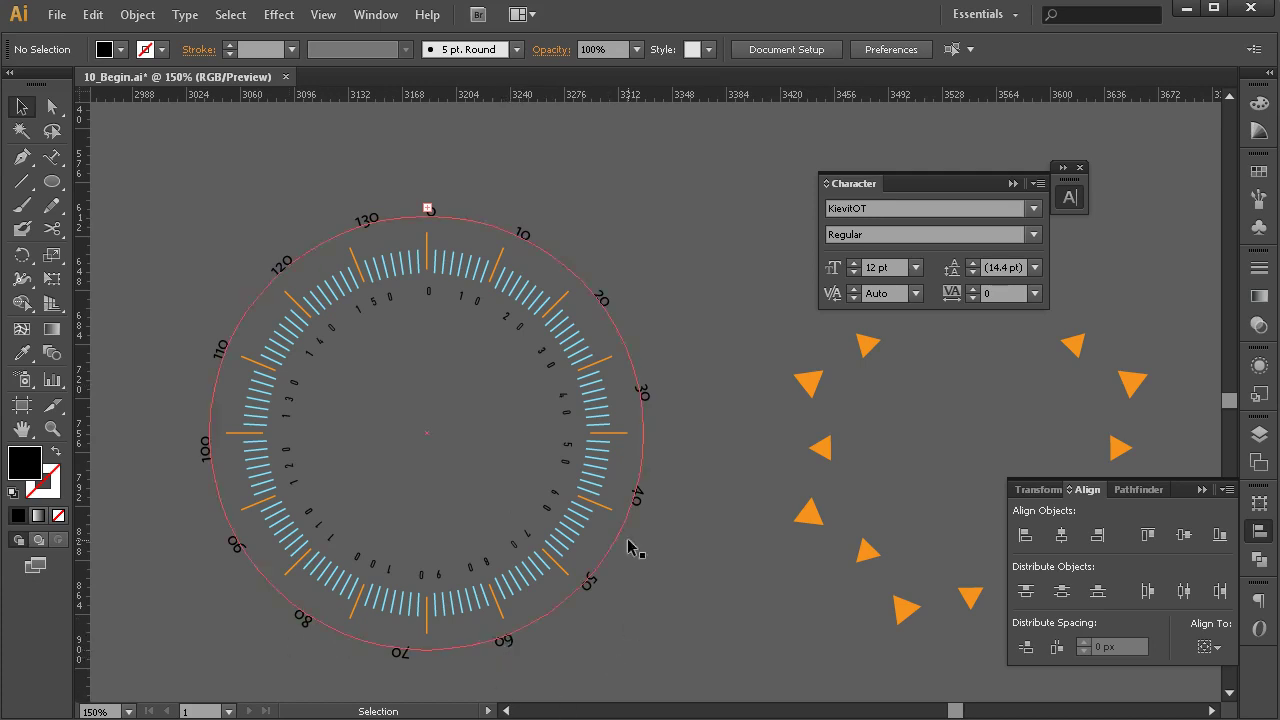
# Step: Remove spaces before 120 and 130 in the outer ring to free room, and append 140 after them
pyautogui.click(52, 157)
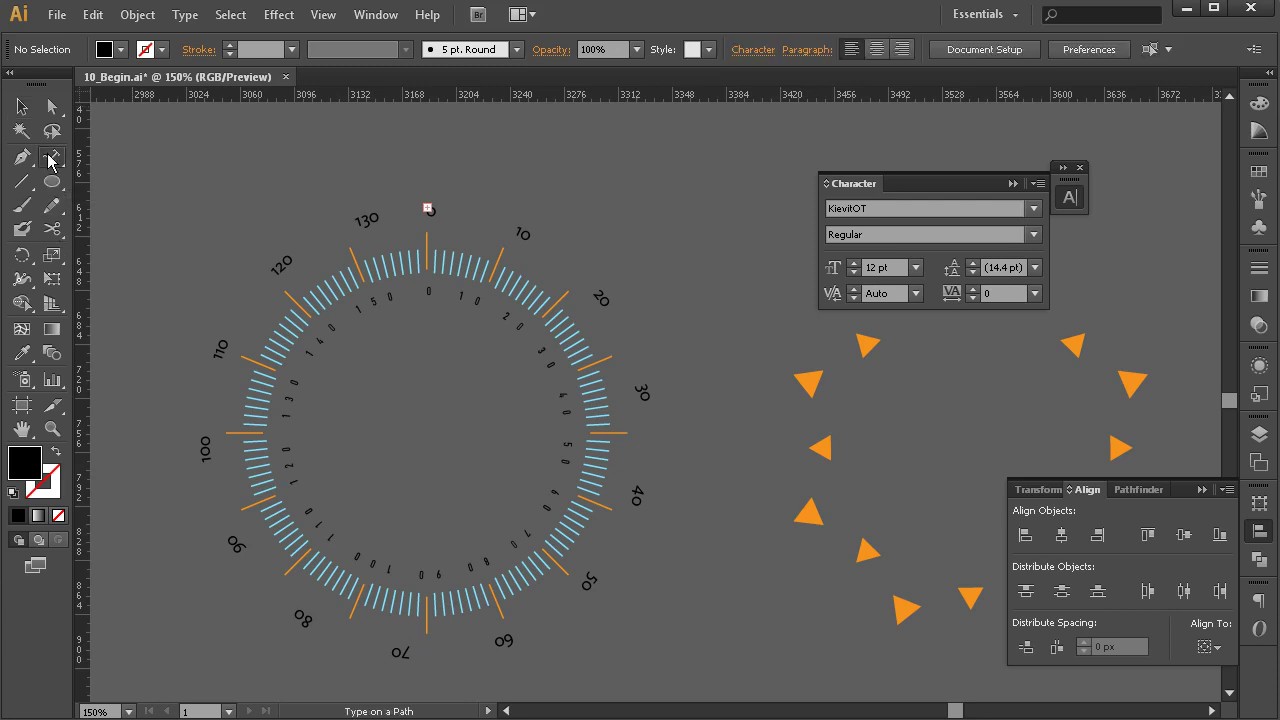
pyautogui.click(406, 211)
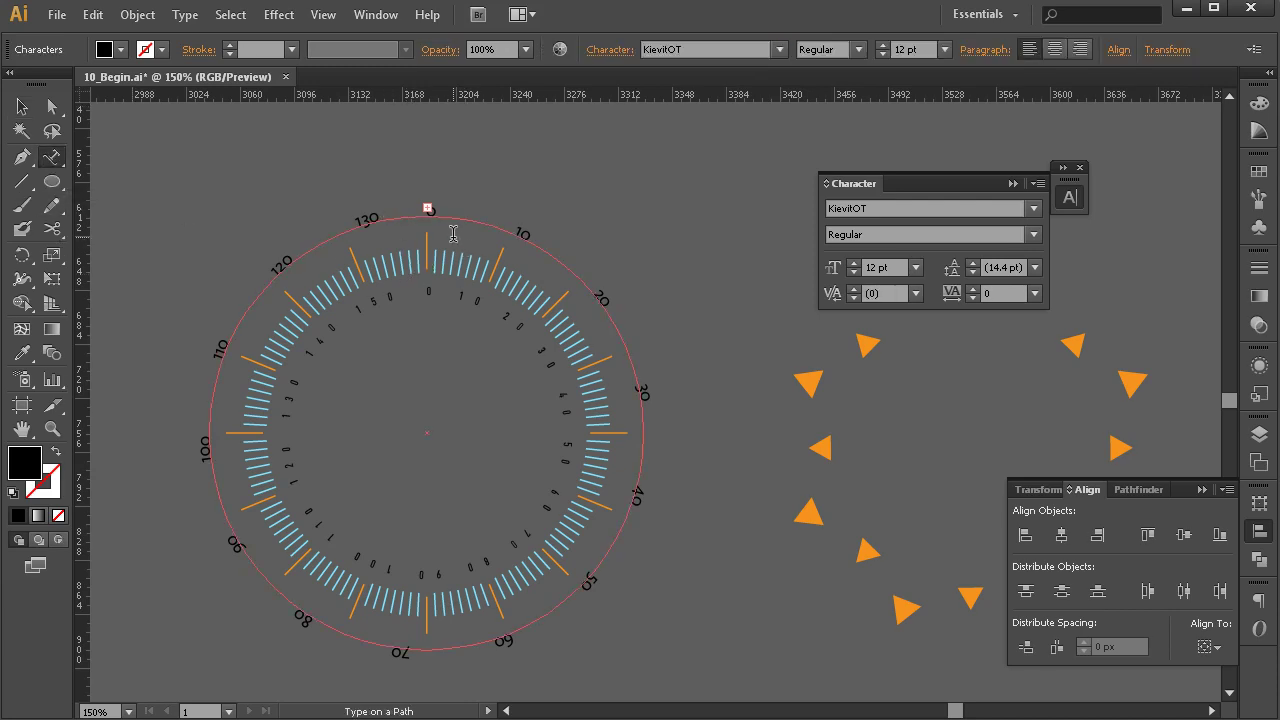
pyautogui.click(355, 226)
pyautogui.press('BackSpace')
pyautogui.press('BackSpace')
pyautogui.press('BackSpace')
pyautogui.press('BackSpace')
pyautogui.press('BackSpace')
pyautogui.press('BackSpace')
pyautogui.press('BackSpace')
pyautogui.press('BackSpace')
pyautogui.write('140')
# Step: Tighten the spaces between the outer ring's numbers and append 150 at the end of the text
pyautogui.click(218, 380)
pyautogui.press('BackSpace')
pyautogui.press('BackSpace')
pyautogui.press('BackSpace')
pyautogui.press('BackSpace')
pyautogui.press('BackSpace')
pyautogui.press('BackSpace')
pyautogui.press('BackSpace')
pyautogui.press('BackSpace')
pyautogui.press('BackSpace')
pyautogui.press('BackSpace')
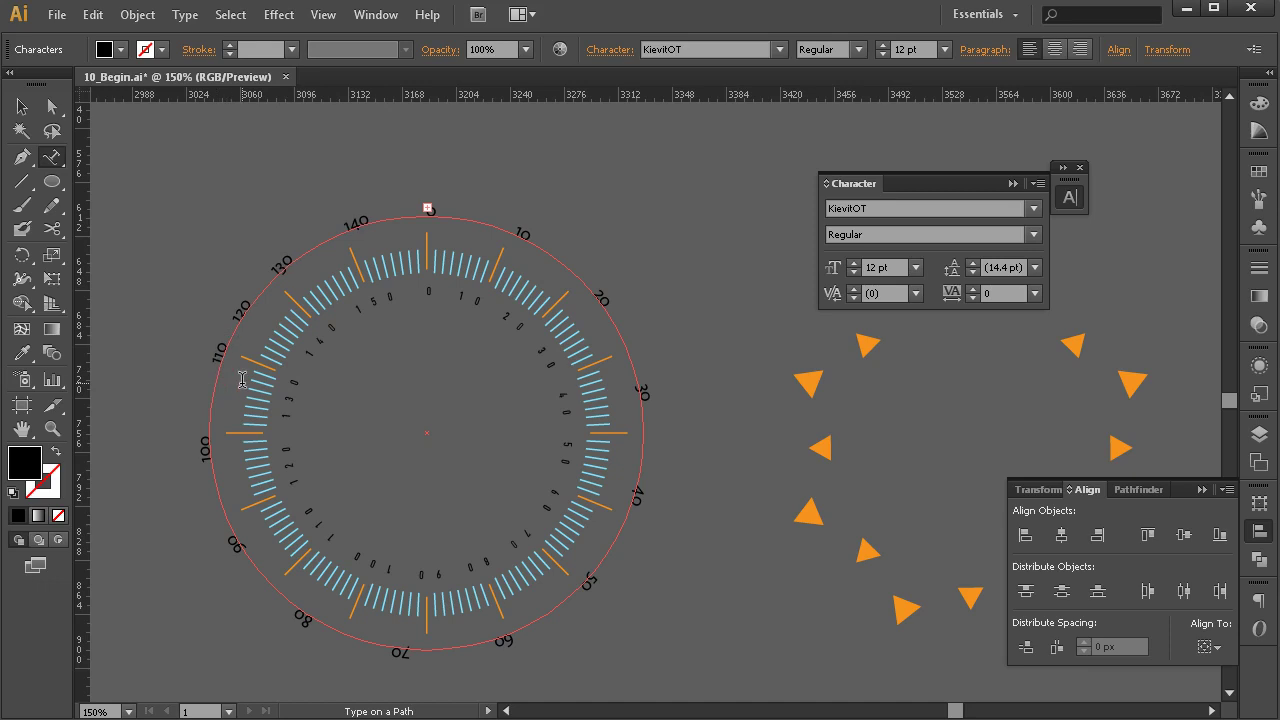
pyautogui.click(215, 476)
pyautogui.write('150')
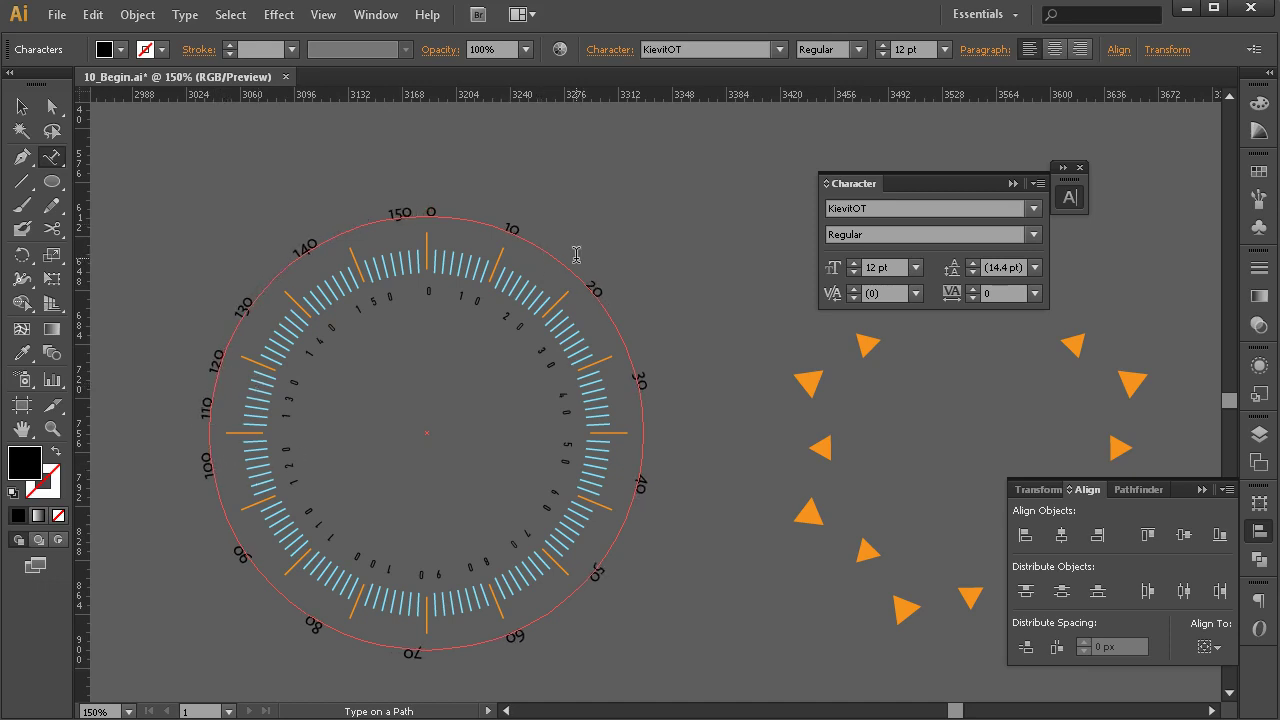
# Step: Delete spaces before 20 and 30 in the outer ring to align them with their orange ticks
pyautogui.press('BackSpace')
pyautogui.press('BackSpace')
pyautogui.press('BackSpace')
pyautogui.press('BackSpace')
pyautogui.press('BackSpace')
pyautogui.press('BackSpace')
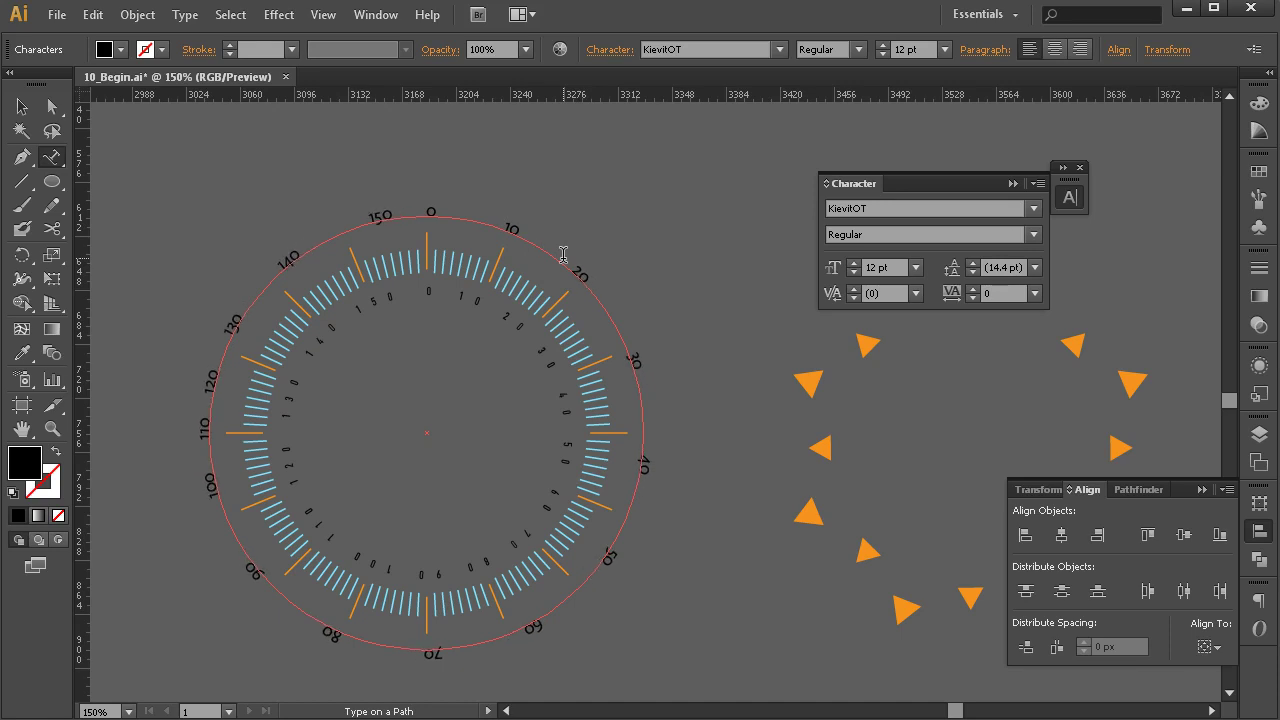
pyautogui.press('BackSpace')
pyautogui.press('BackSpace')
pyautogui.press('BackSpace')
pyautogui.press('BackSpace')
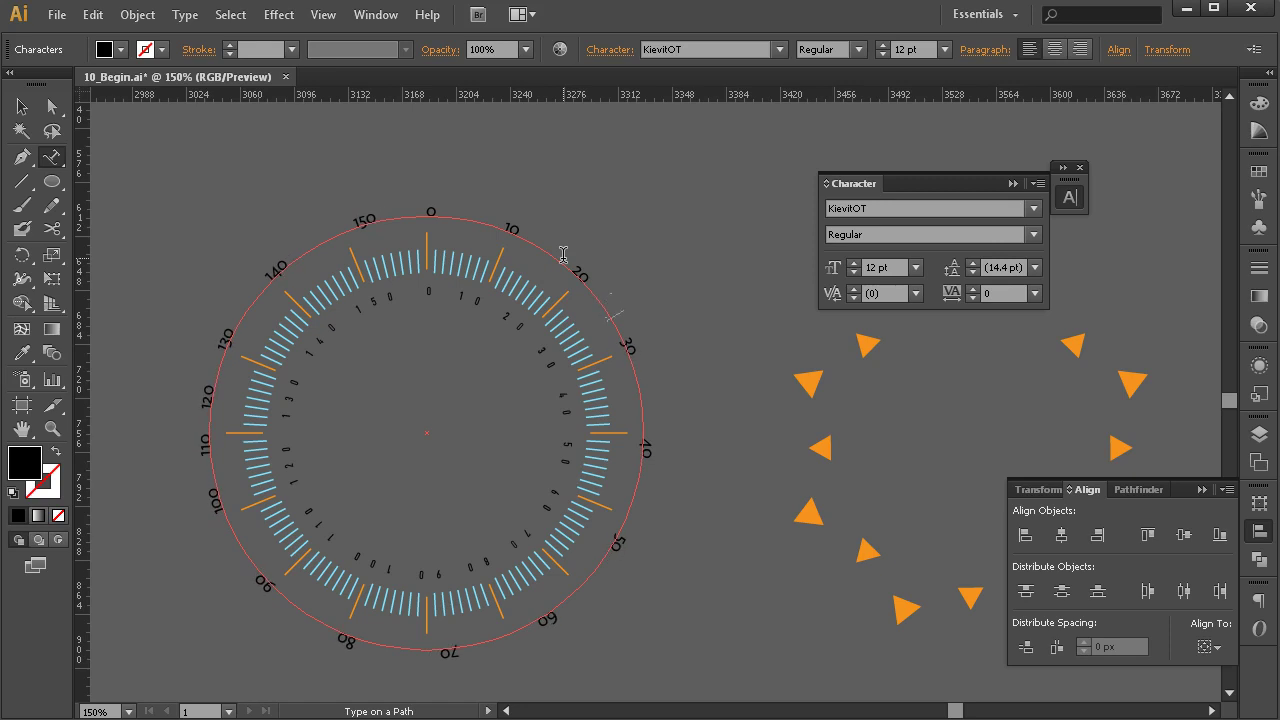
# Step: Adjust the spaces before 40, 50 and 60 in the outer ring so they line up with their orange ticks
pyautogui.press('BackSpace')
pyautogui.press('BackSpace')
pyautogui.press('BackSpace')
pyautogui.press('BackSpace')
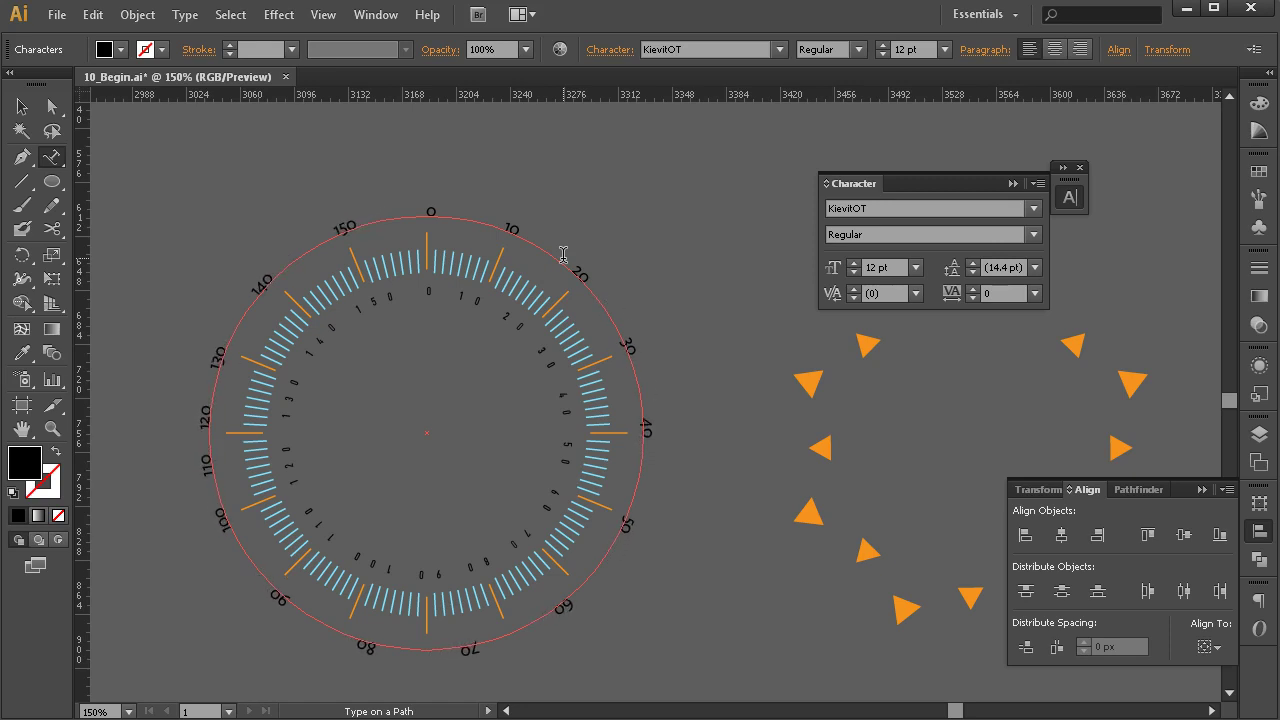
pyautogui.press('BackSpace')
pyautogui.press('BackSpace')
pyautogui.press('BackSpace')
pyautogui.press('BackSpace')
pyautogui.press('BackSpace')
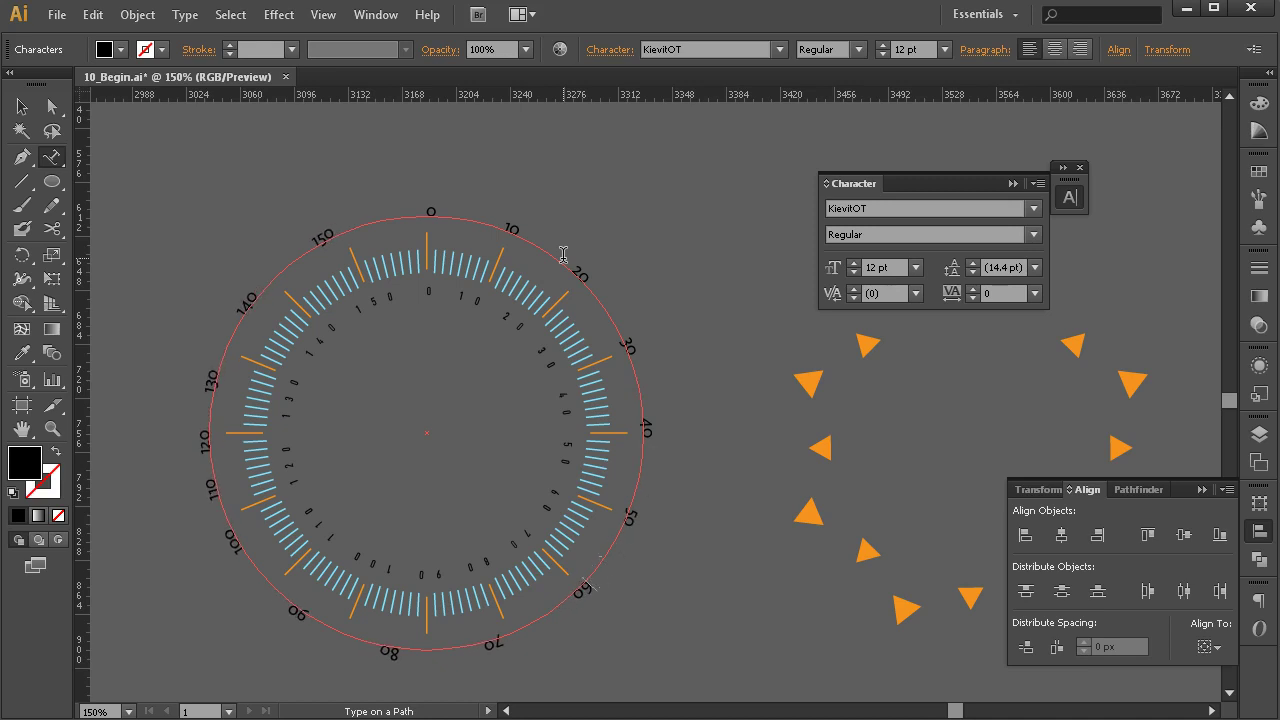
# Step: Adjust the spaces before 70 and 80 in the outer ring so they line up with their ticks
pyautogui.press('BackSpace')
pyautogui.press('BackSpace')
pyautogui.press('BackSpace')
pyautogui.press('BackSpace')
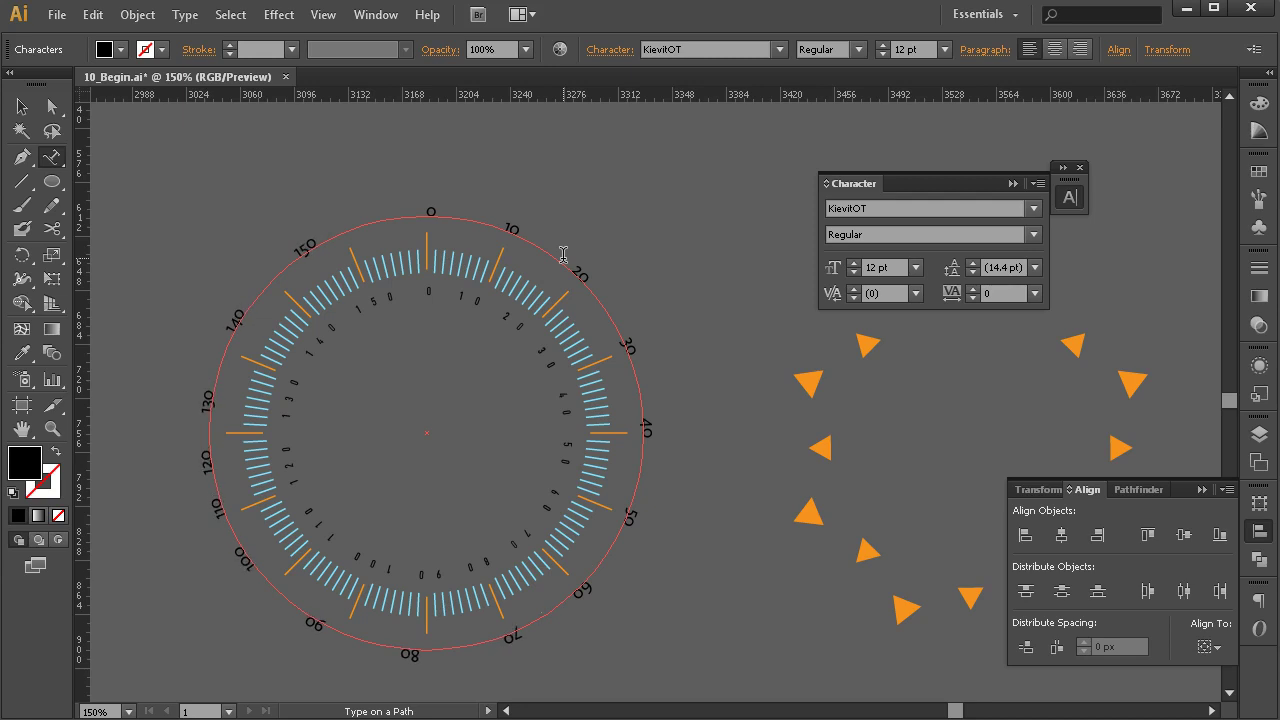
pyautogui.press('BackSpace')
pyautogui.press('BackSpace')
pyautogui.press('BackSpace')
pyautogui.press('BackSpace')
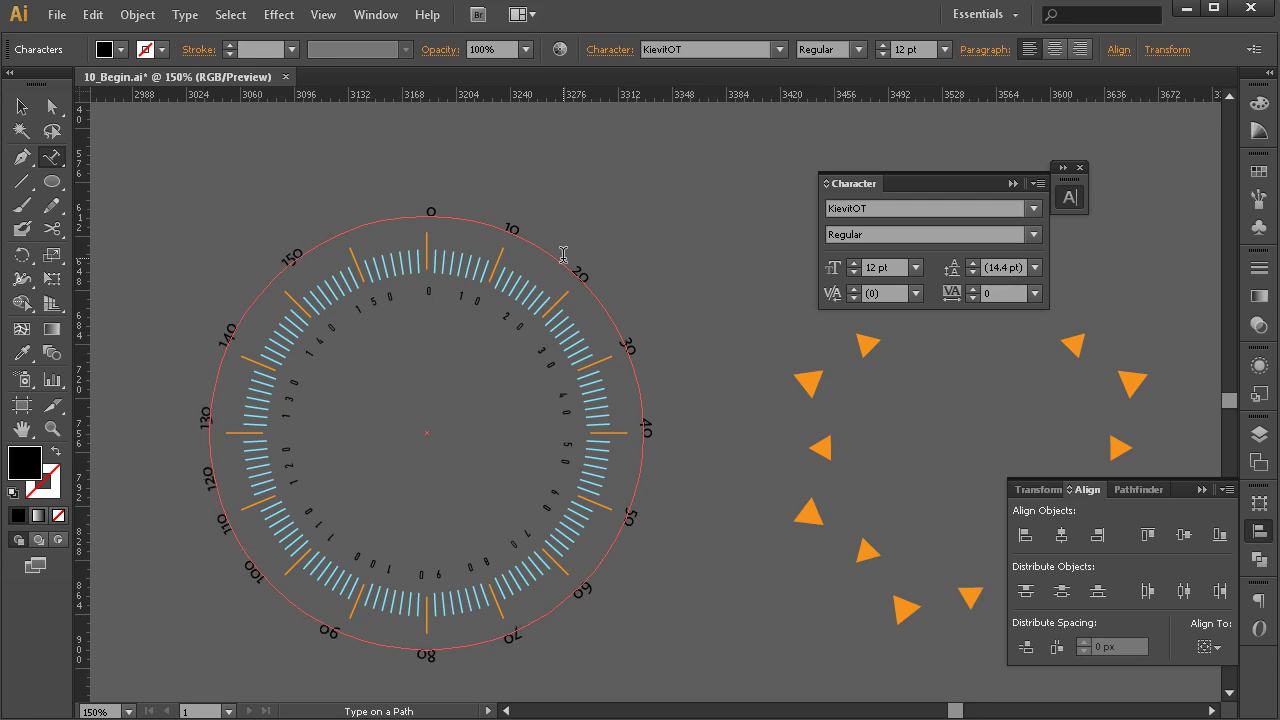
# Step: Adjust the spaces before 90, 100 and 110 in the outer ring so they sit at their orange ticks
pyautogui.press('BackSpace')
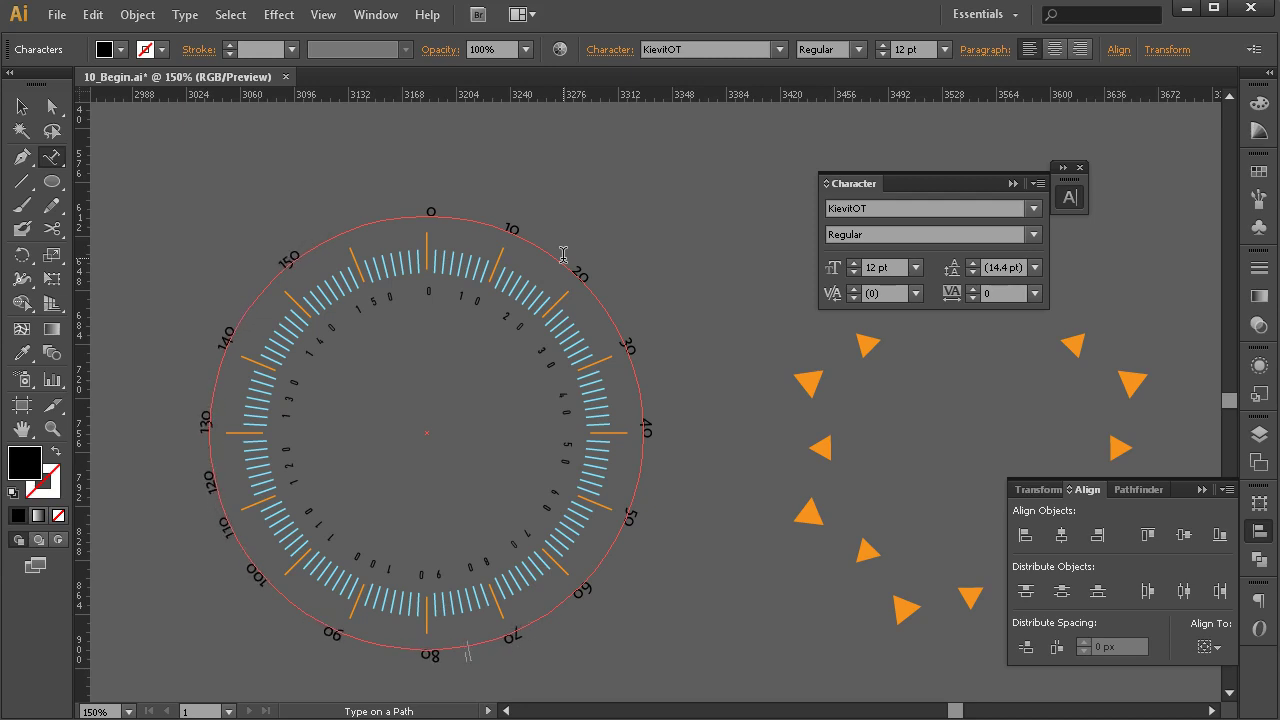
pyautogui.press('BackSpace')
pyautogui.press('BackSpace')
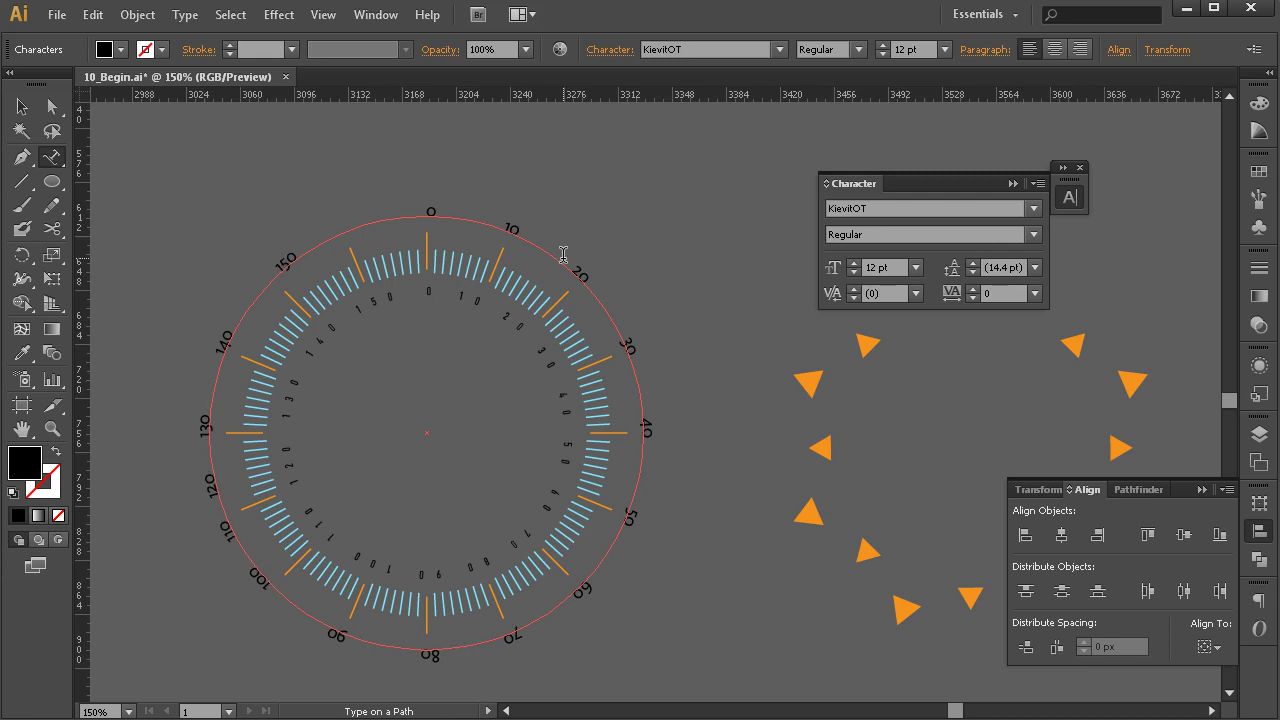
pyautogui.press('BackSpace')
pyautogui.press('BackSpace')
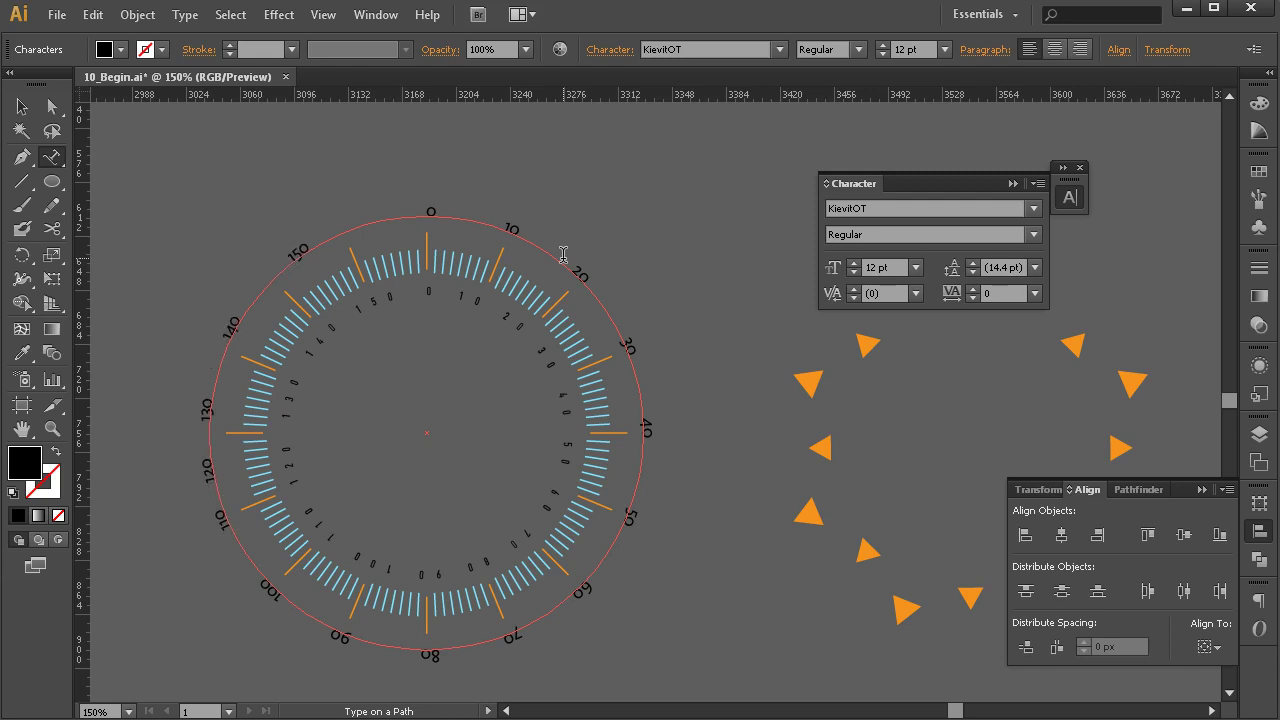
# Step: Delete spaces before 120, 130, 140 and 150 in the outer ring to match the remaining orange ticks, and deselect the text
pyautogui.press('BackSpace')
pyautogui.press('BackSpace')
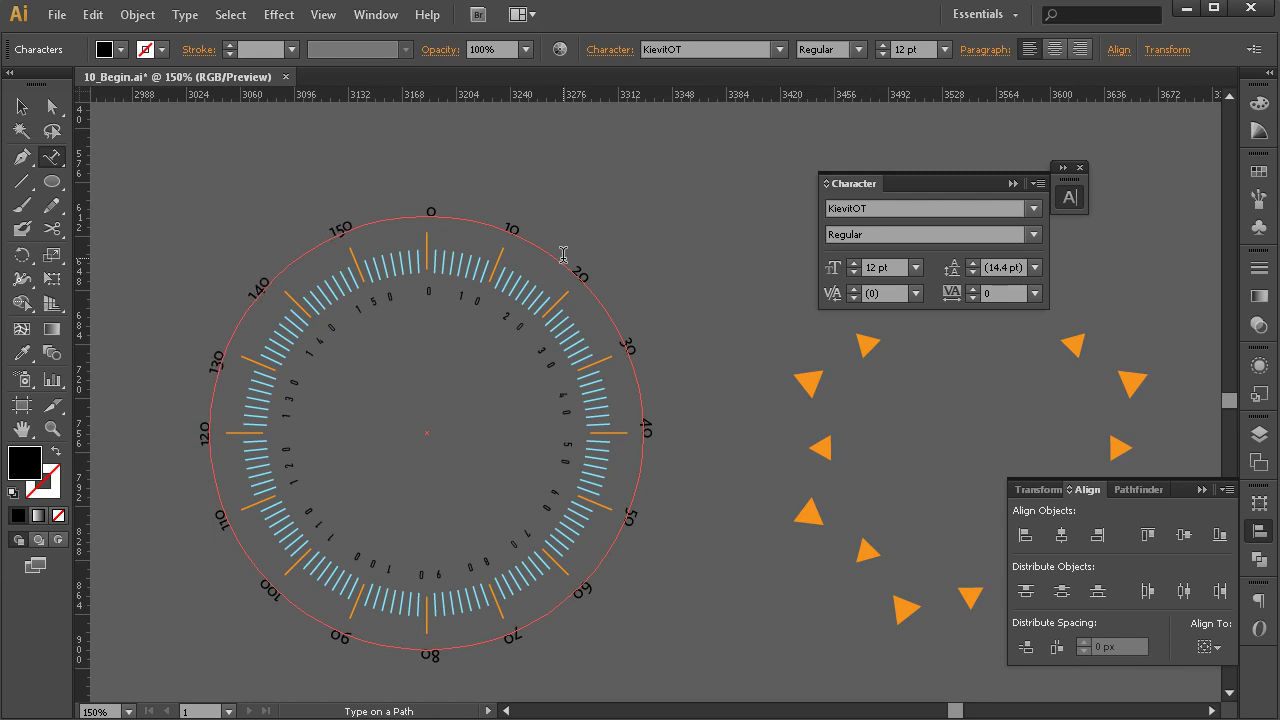
pyautogui.press('BackSpace')
pyautogui.press('BackSpace')
pyautogui.press('BackSpace')
pyautogui.click(22, 106)
pyautogui.click(255, 176)
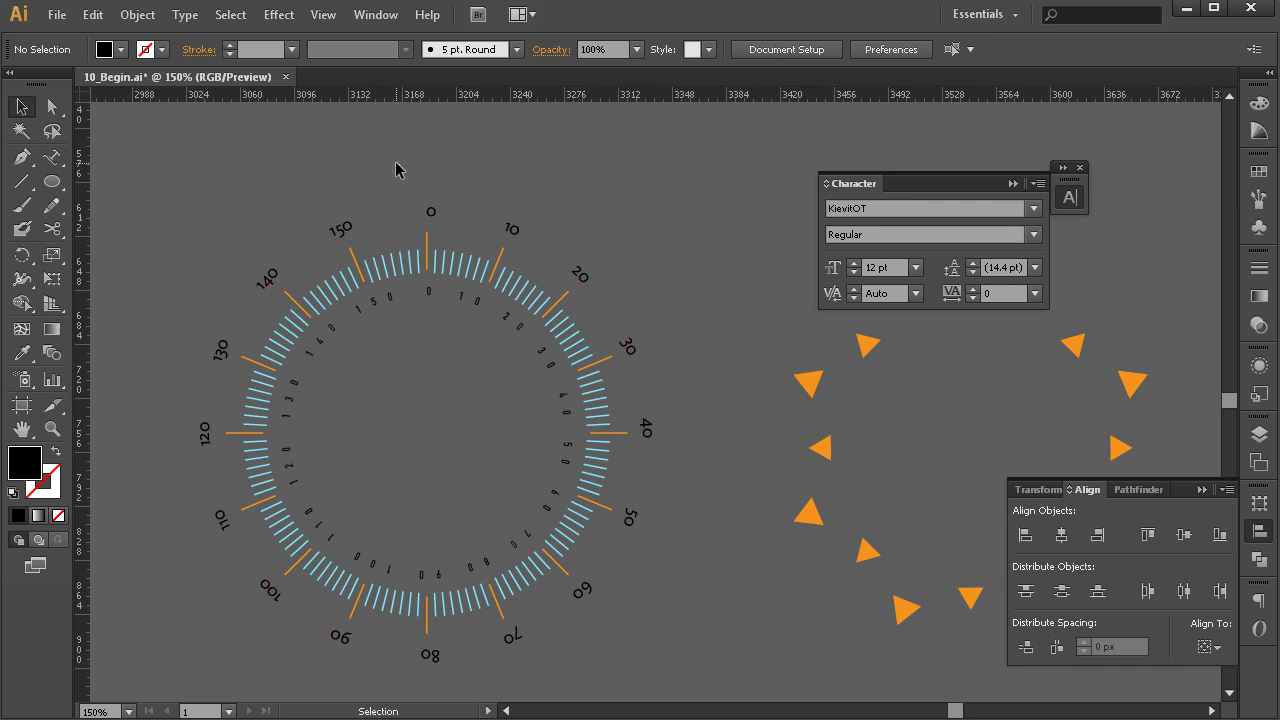
# Step: Kern the start of the outer ring's text before the 0 to -240 so the 0 centres over the top tick
pyautogui.click(52, 158)
pyautogui.click(437, 221)
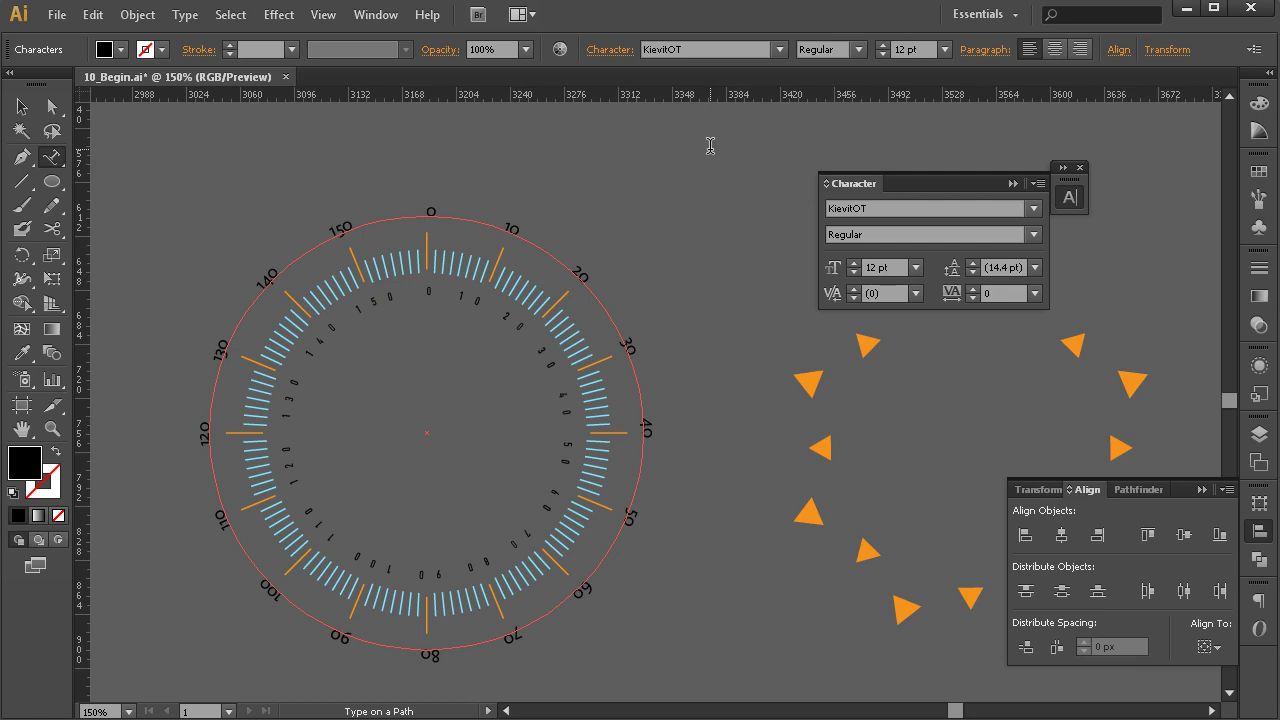
pyautogui.hotkey('alt', 'Left')
pyautogui.hotkey('alt', 'Left')
pyautogui.hotkey('alt', 'Left')
pyautogui.hotkey('alt', 'Left')
pyautogui.hotkey('alt', 'Left')
pyautogui.hotkey('alt', 'Left')
pyautogui.hotkey('alt', 'Left')
pyautogui.hotkey('alt', 'Left')
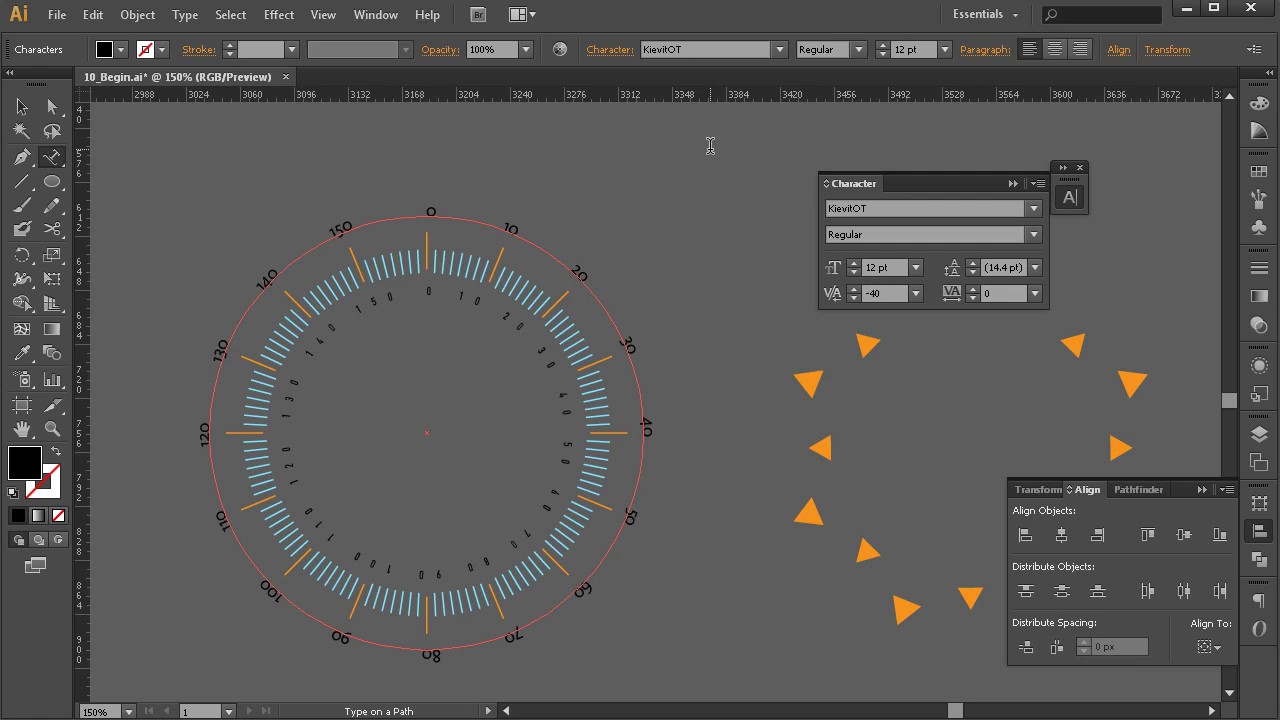
pyautogui.hotkey('alt', 'Left')
pyautogui.hotkey('alt', 'Left')
pyautogui.hotkey('alt', 'Left')
pyautogui.hotkey('alt', 'Left')
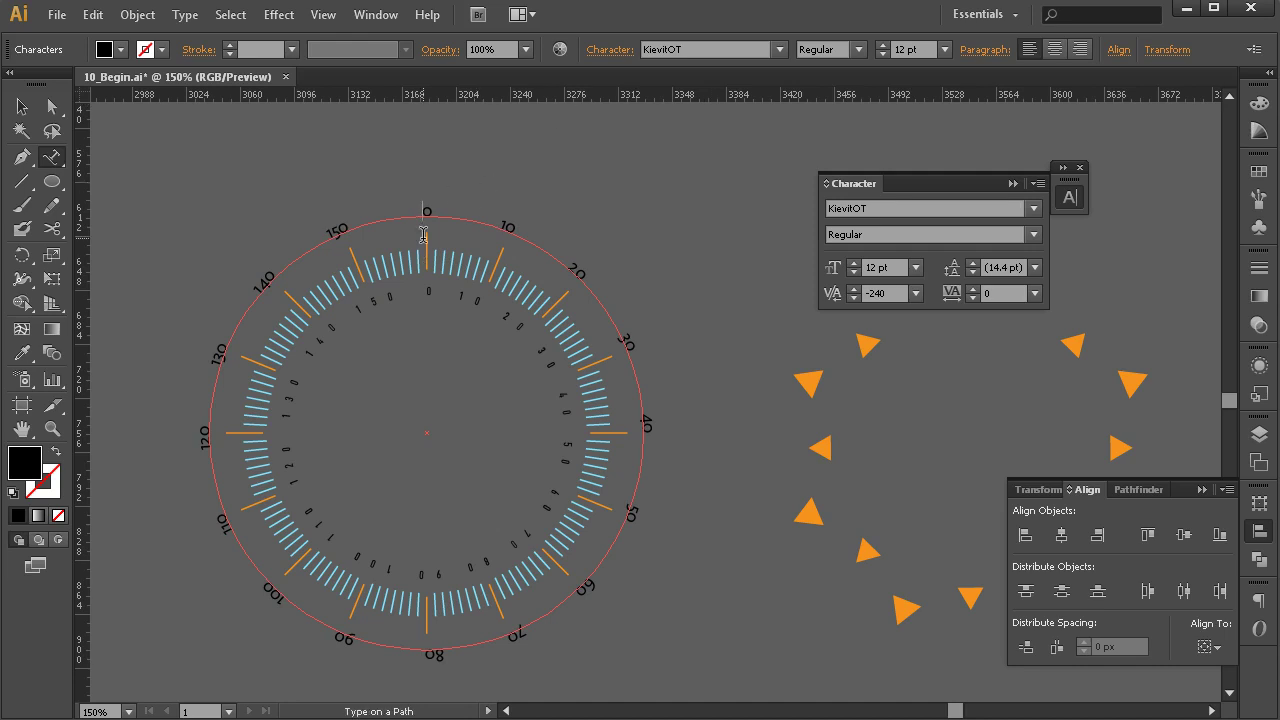
pyautogui.click(22, 106)
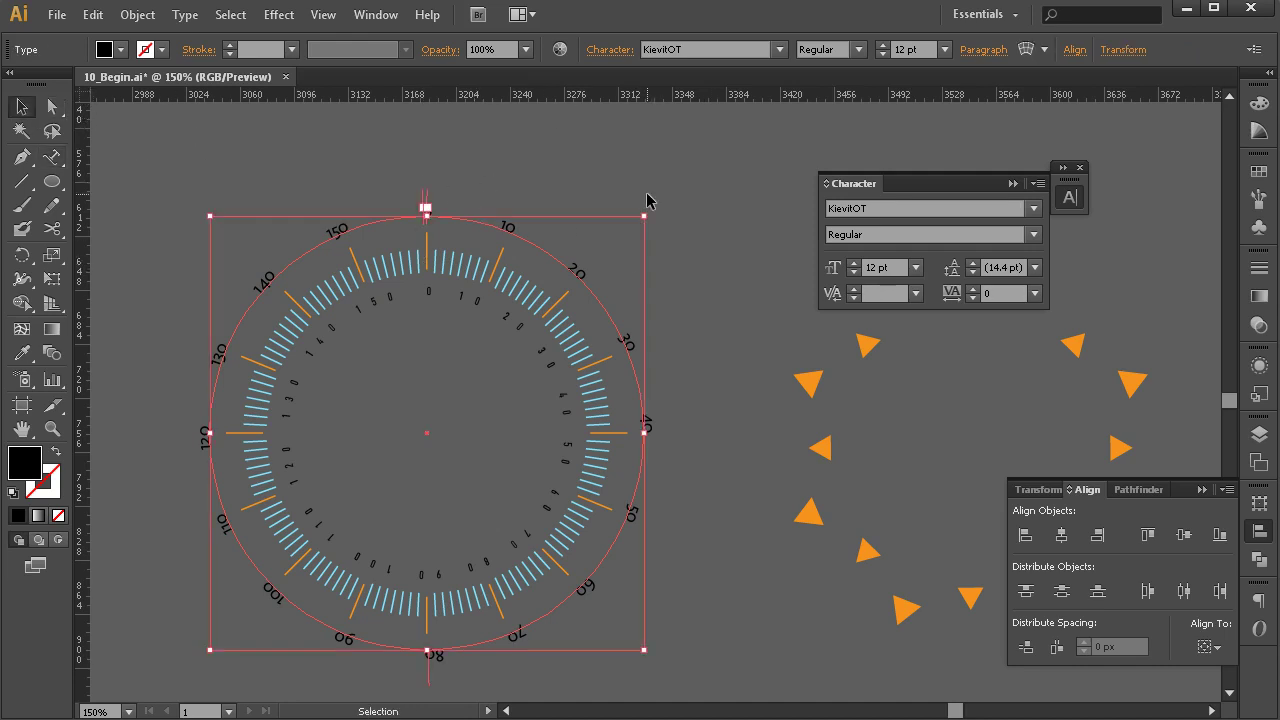
pyautogui.click(678, 197)
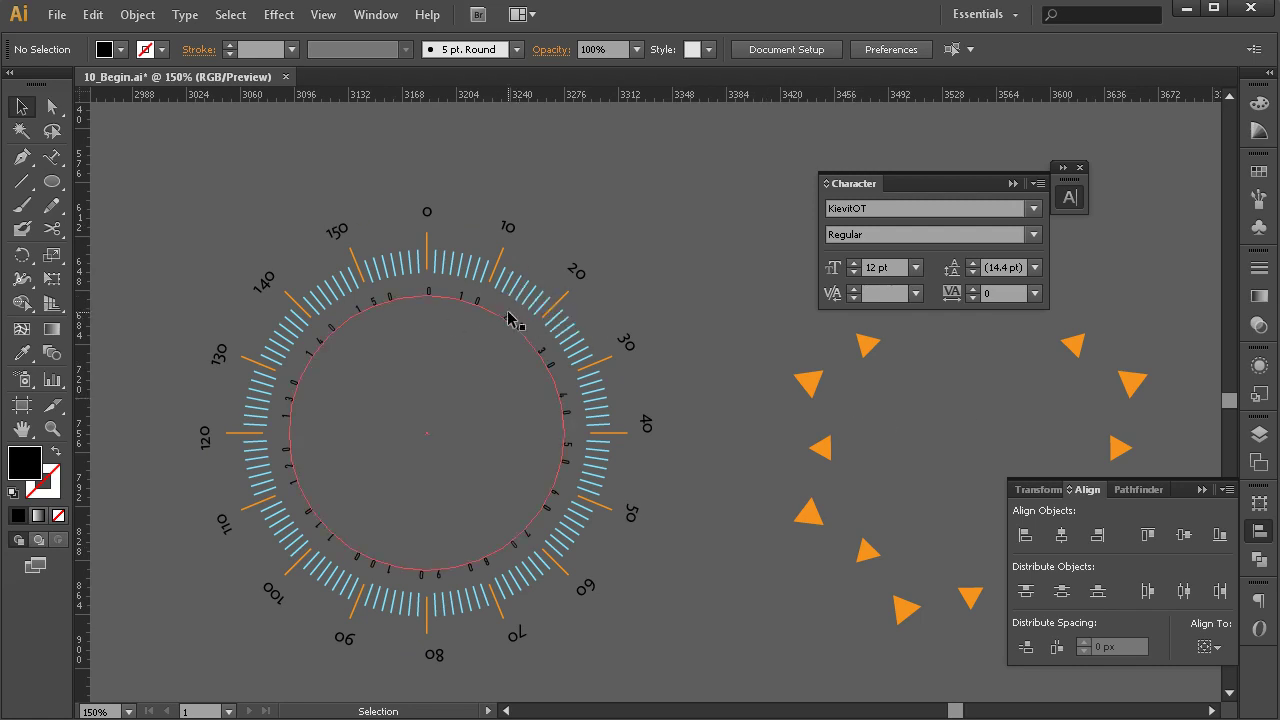
# Step: Scale the inner number ring down slightly about its centre, away from the tick marks
pyautogui.click(552, 302)
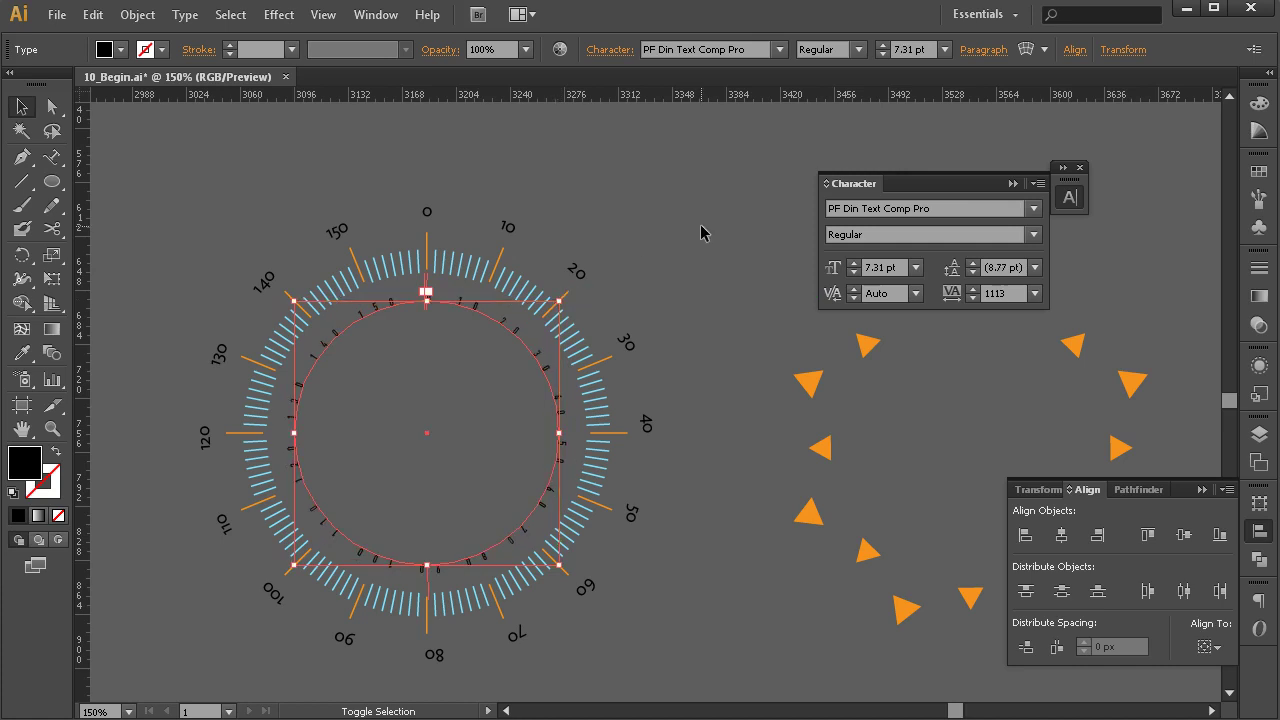
pyautogui.click(634, 260)
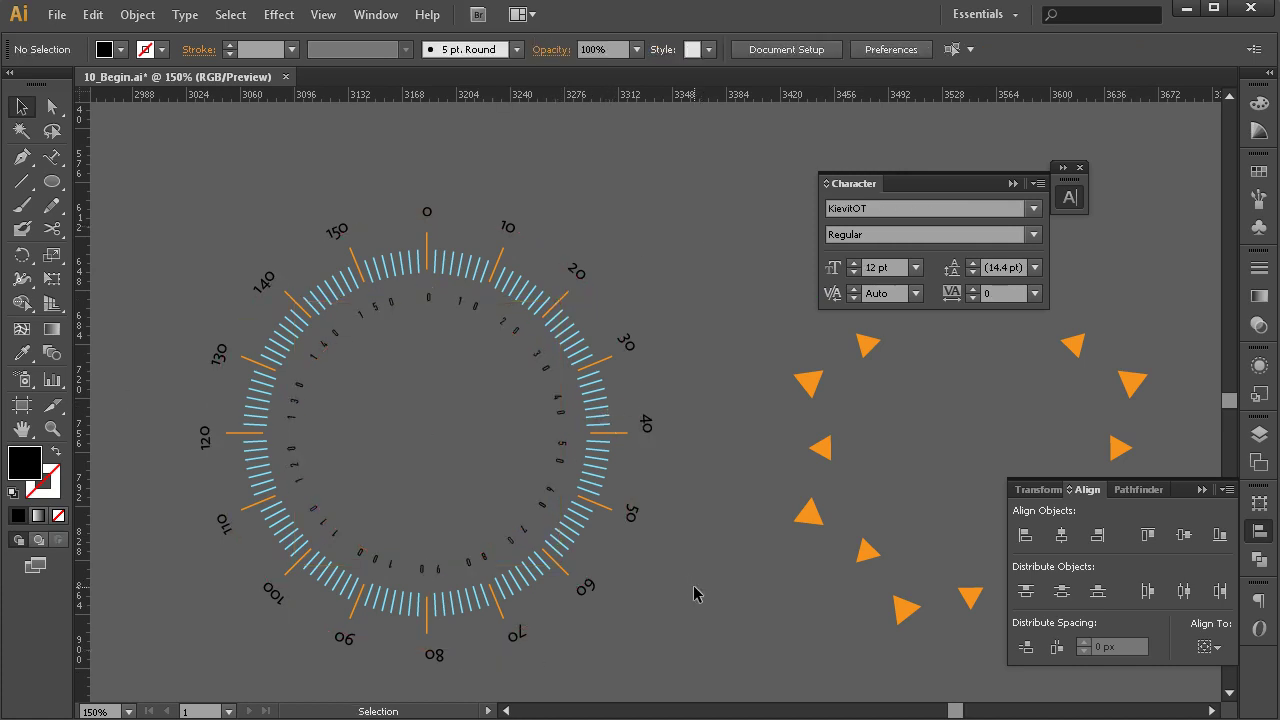
# Step: Examine the completed dial at 100% zoom together with the surrounding circular artwork
pyautogui.press('z')
pyautogui.keyDown('alt'); pyautogui.click(735, 558); pyautogui.keyUp('alt')
pyautogui.keyDown('alt'); pyautogui.click(423, 453); pyautogui.keyUp('alt')
pyautogui.press('space')
pyautogui.moveTo(742, 412); pyautogui.dragTo(574, 449)
pyautogui.moveTo(492, 357); pyautogui.dragTo(551, 415)
pyautogui.click(514, 339)
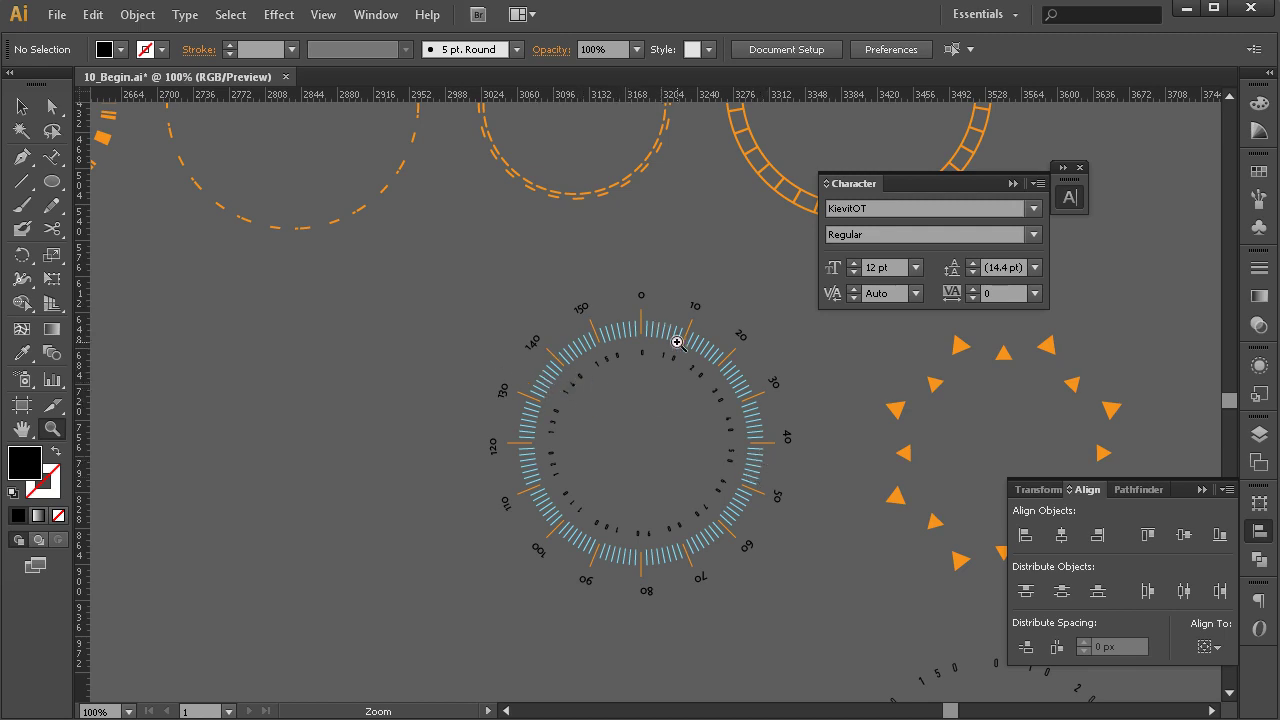
pyautogui.moveTo(834, 589); pyautogui.dragTo(668, 523)
pyautogui.moveTo(583, 341); pyautogui.dragTo(581, 340)
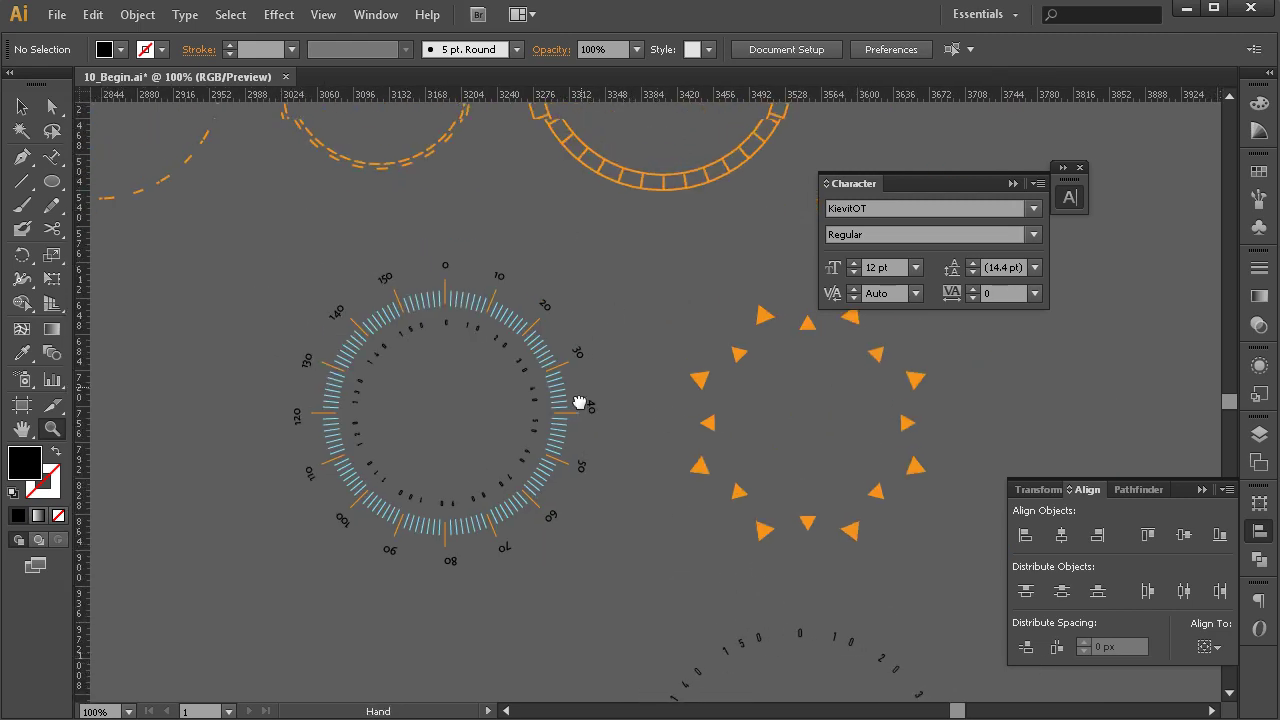
pyautogui.scroll(5, 581, 340)
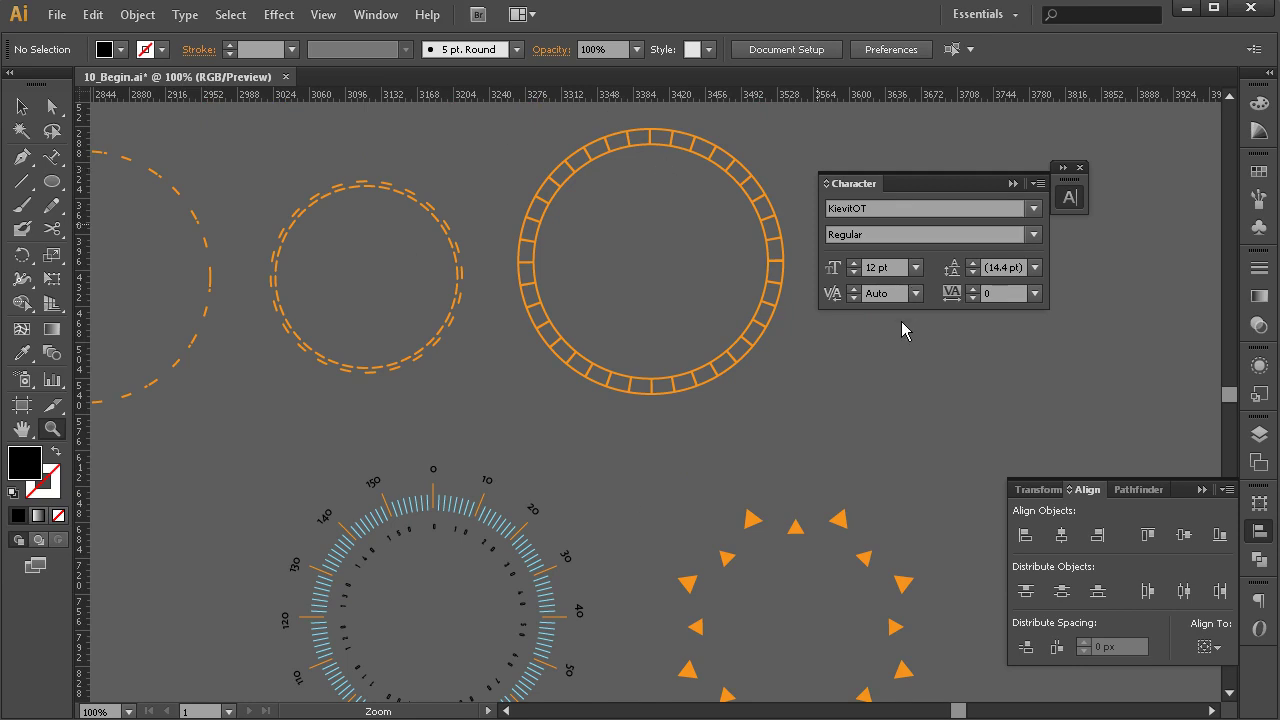